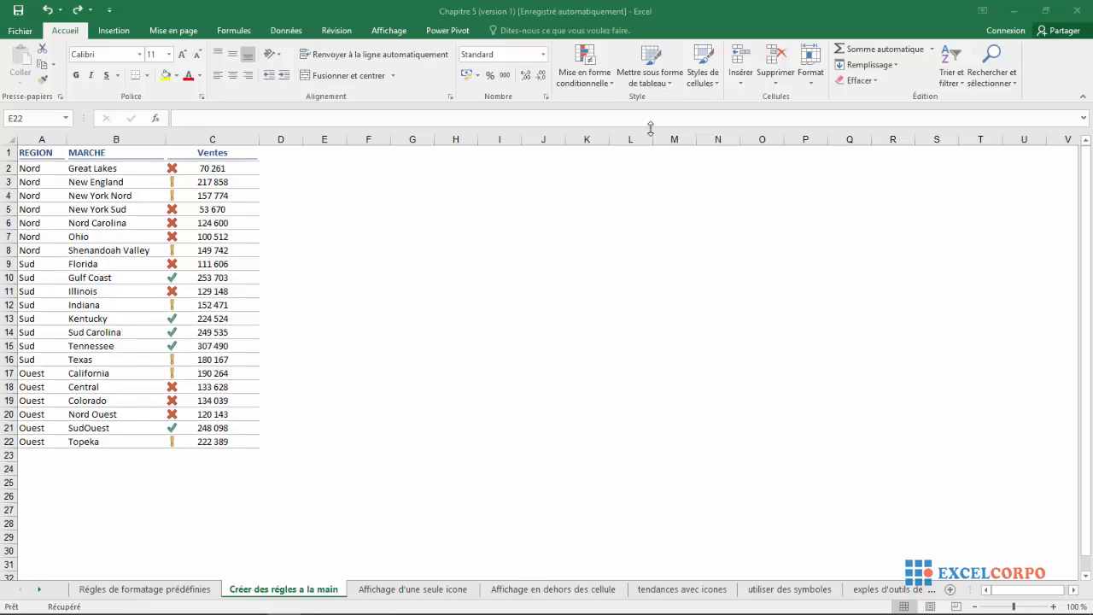
Clear the conditional formatting rules from the entire sheet
{"action": "left_click", "coordinate": [611, 87]}
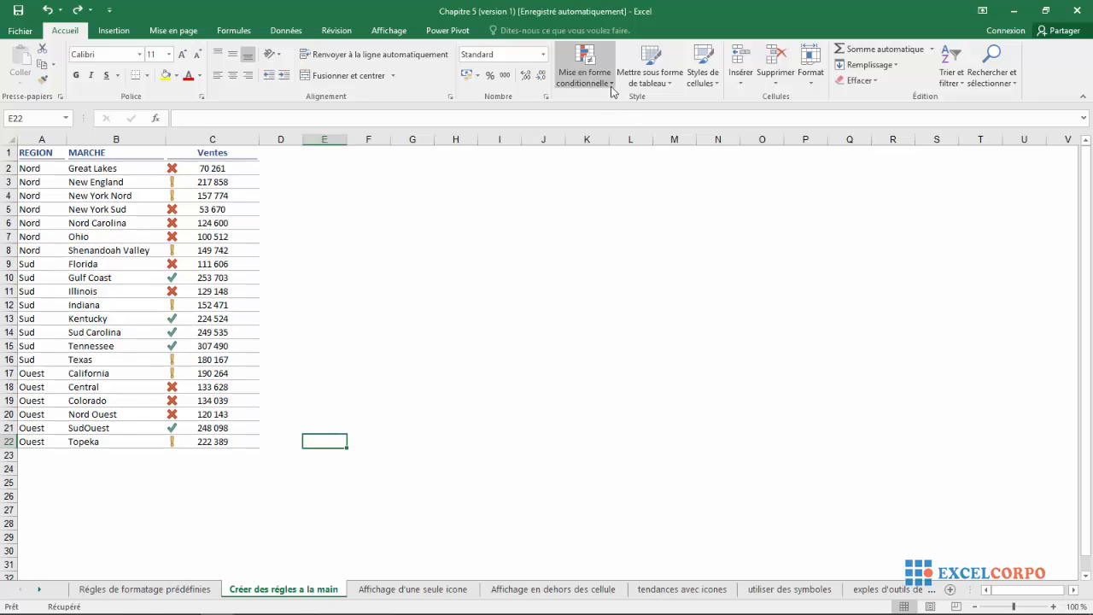
{"action": "left_click", "coordinate": [611, 87]}
{"action": "mouse_move", "coordinate": [629, 165]}
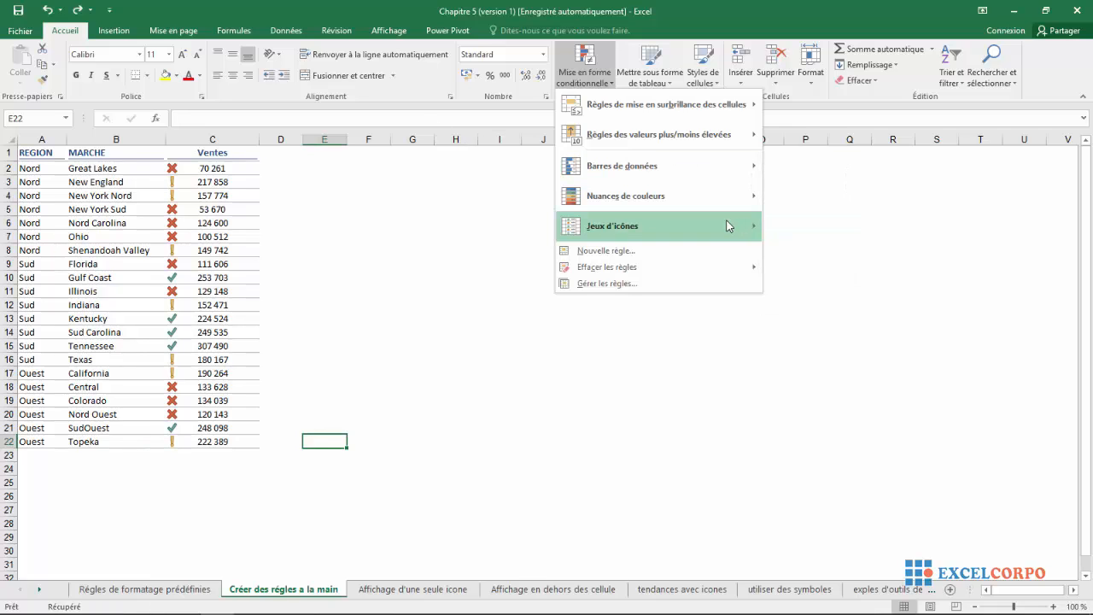
{"action": "mouse_move", "coordinate": [729, 226]}
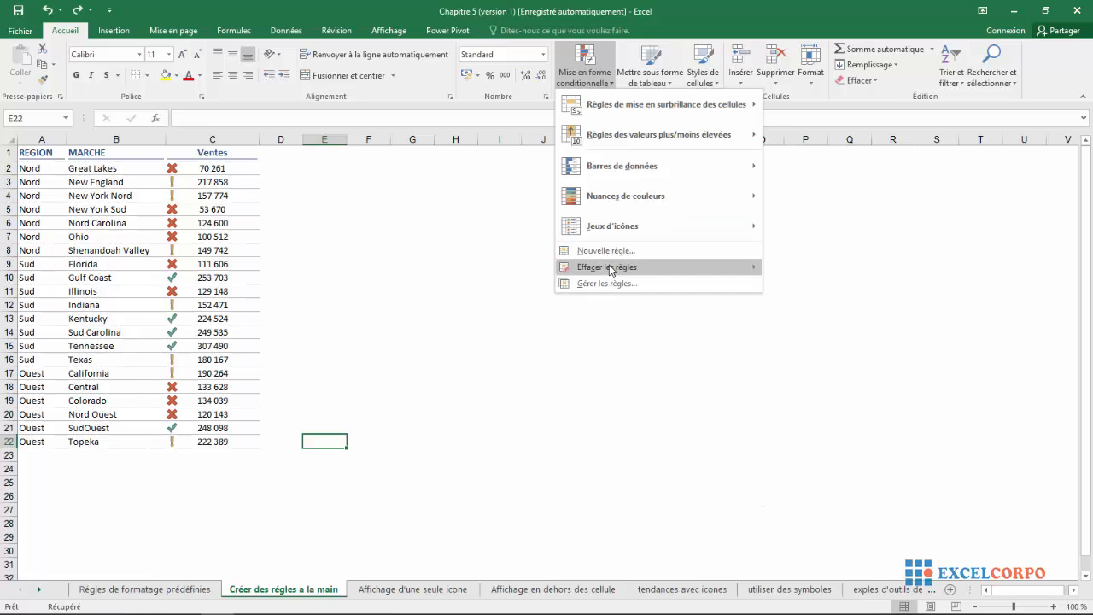
{"action": "mouse_move", "coordinate": [611, 269]}
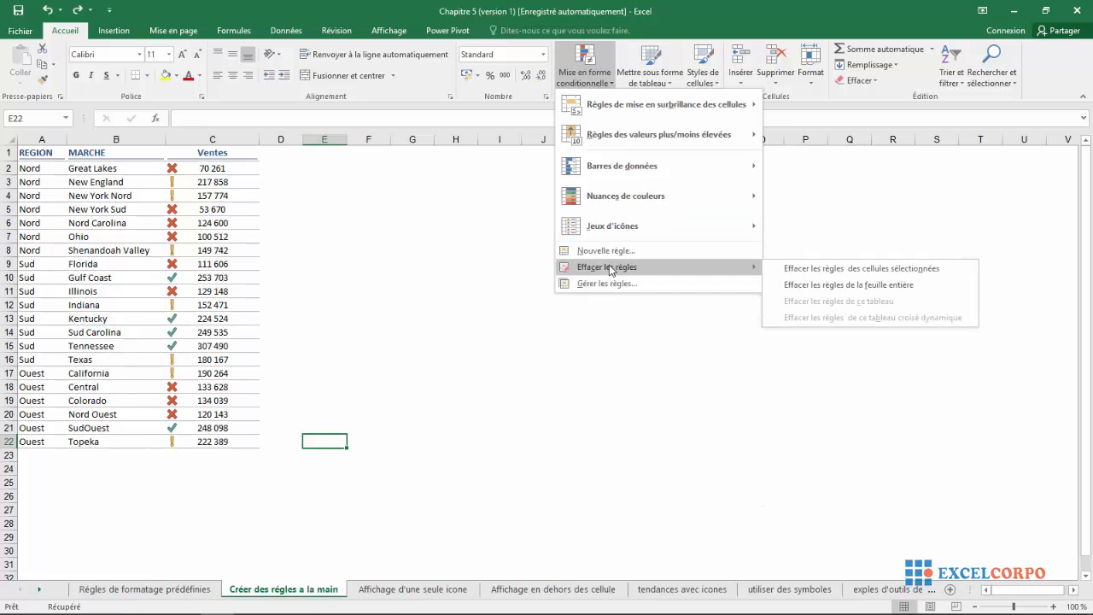
{"action": "left_click", "coordinate": [852, 285]}
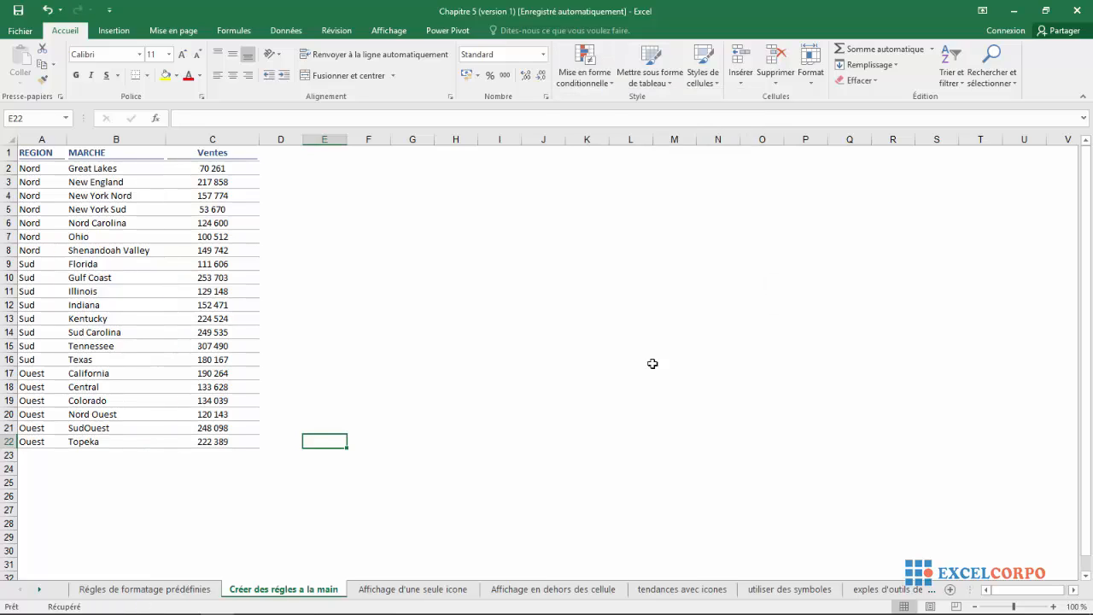
{"action": "left_click", "coordinate": [553, 372]}
Select the sales values in C2:C22 and start a new conditional formatting rule for them
{"action": "double_click", "coordinate": [211, 169]}
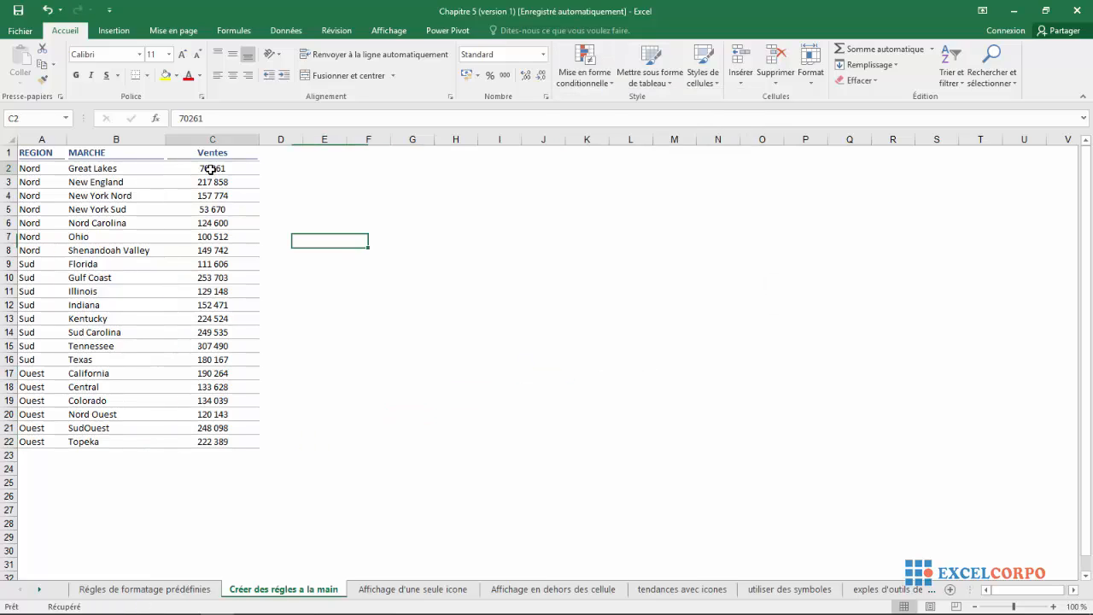
{"action": "left_click_drag", "start_coordinate": [211, 169], "coordinate": [233, 302]}
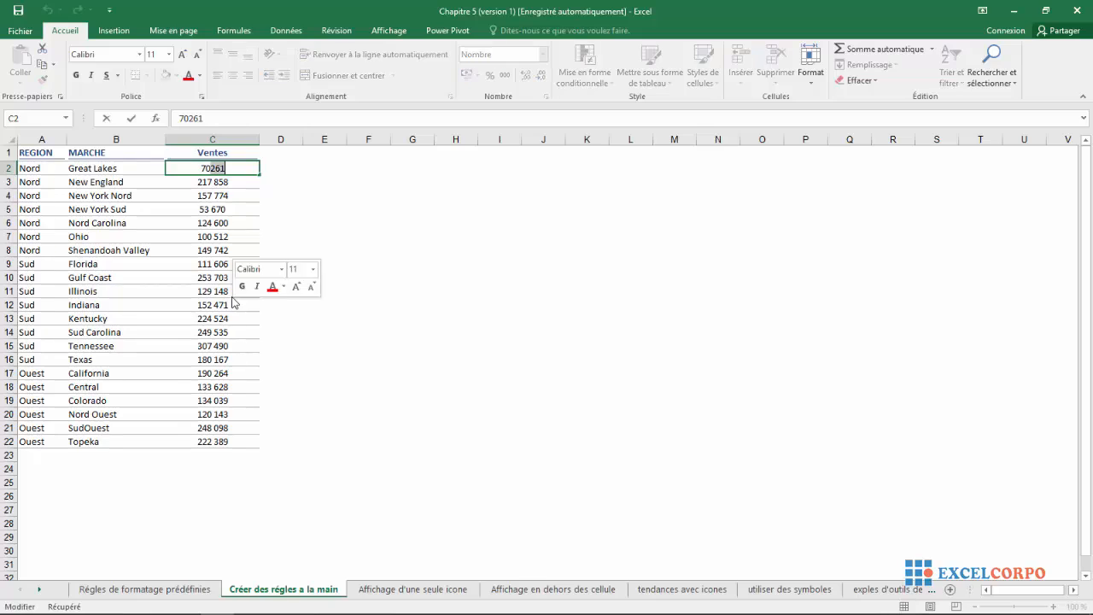
{"action": "left_click", "coordinate": [422, 247]}
{"action": "left_click", "coordinate": [218, 168]}
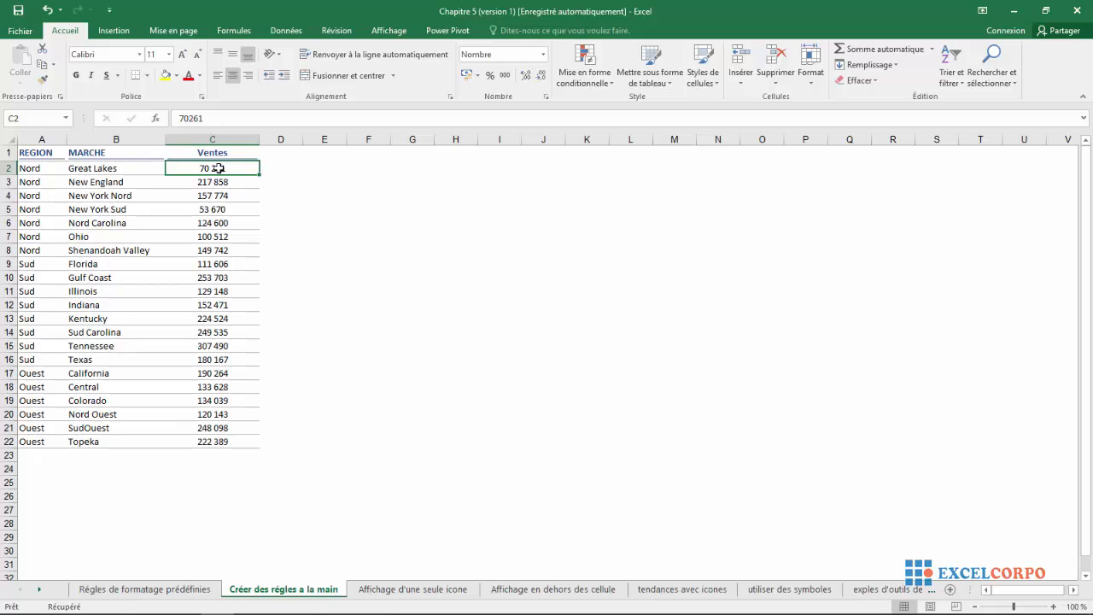
{"action": "left_click_drag", "start_coordinate": [219, 168], "coordinate": [233, 445]}
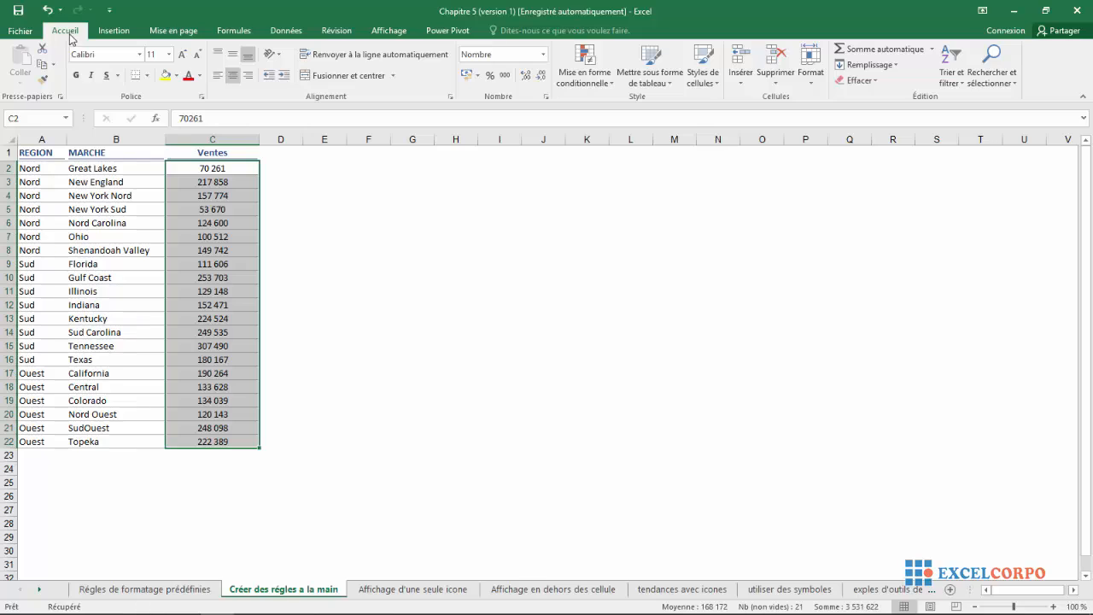
{"action": "left_click", "coordinate": [611, 89]}
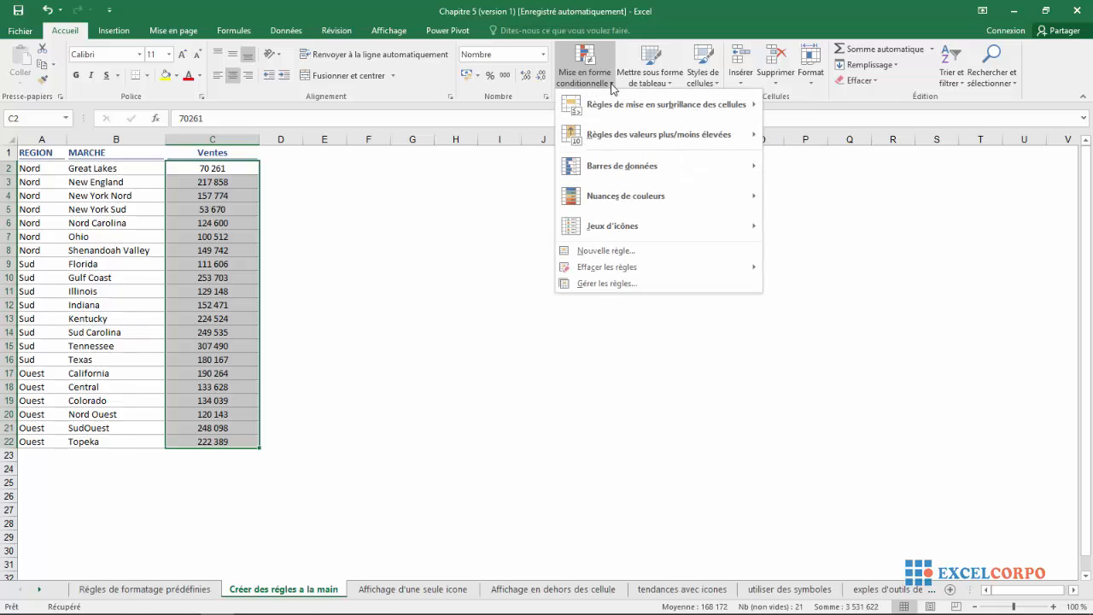
{"action": "left_click", "coordinate": [630, 255]}
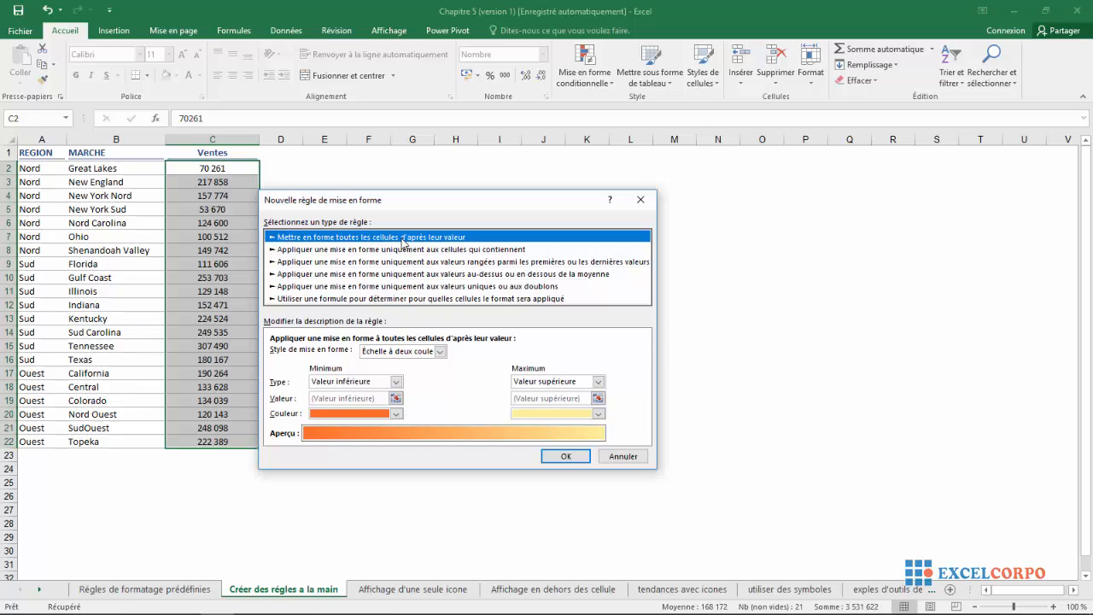
Examine the settings of the other rule types, from cell-content rules through to formula-based rules
{"action": "left_click", "coordinate": [372, 251]}
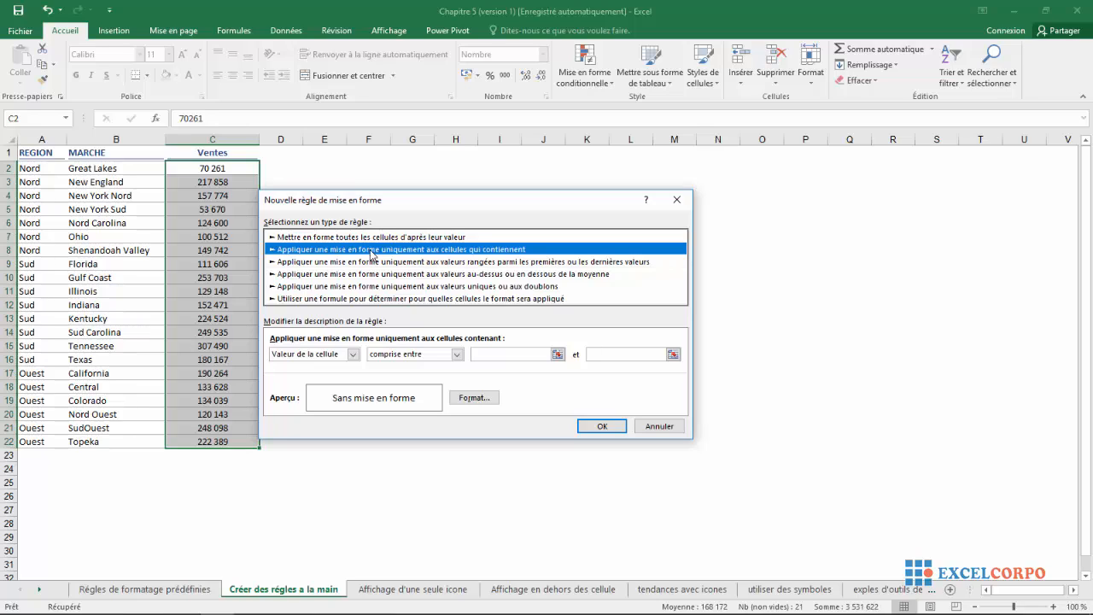
{"action": "left_click", "coordinate": [350, 261]}
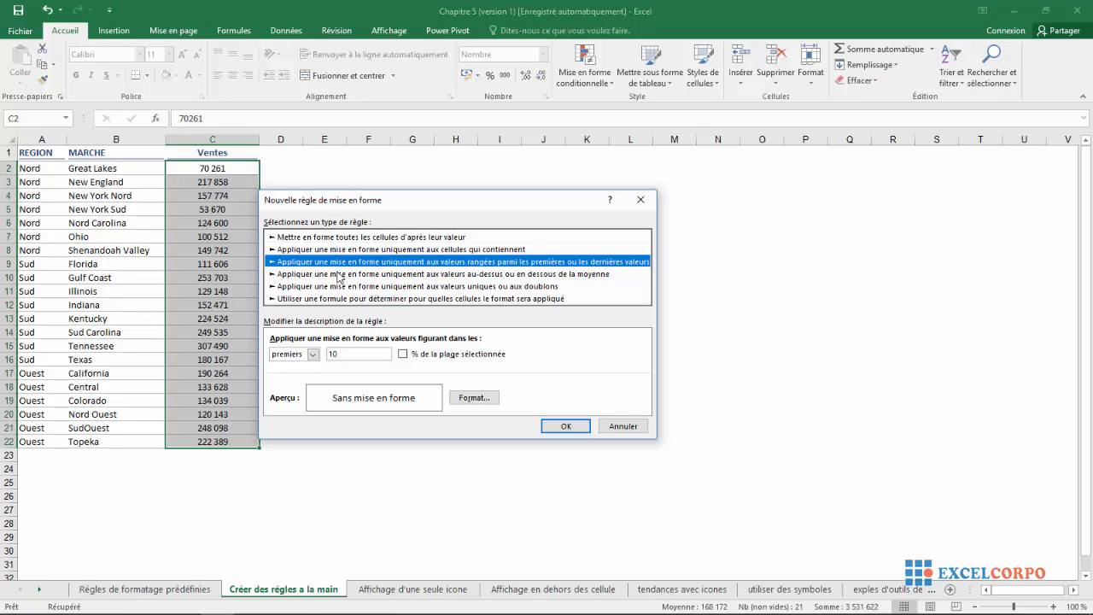
{"action": "left_click", "coordinate": [339, 275]}
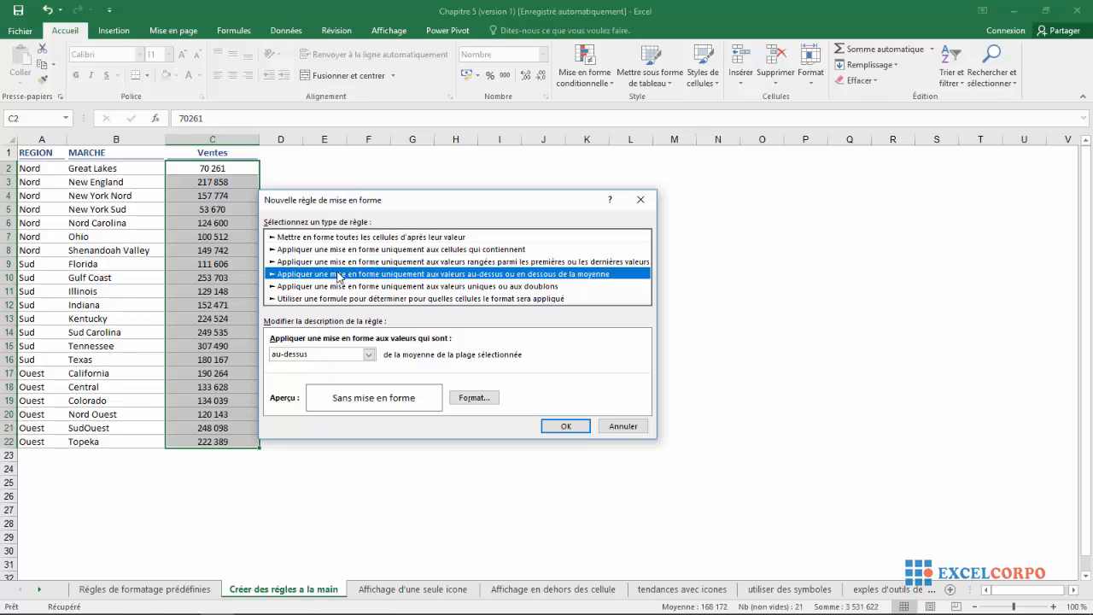
{"action": "left_click", "coordinate": [334, 287]}
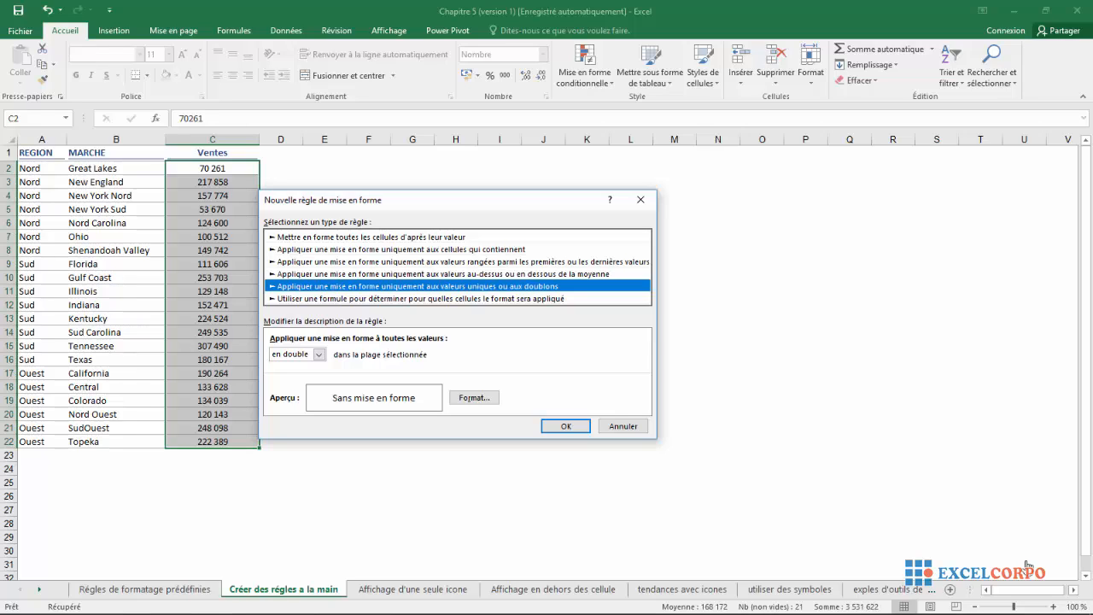
{"action": "left_click", "coordinate": [419, 299]}
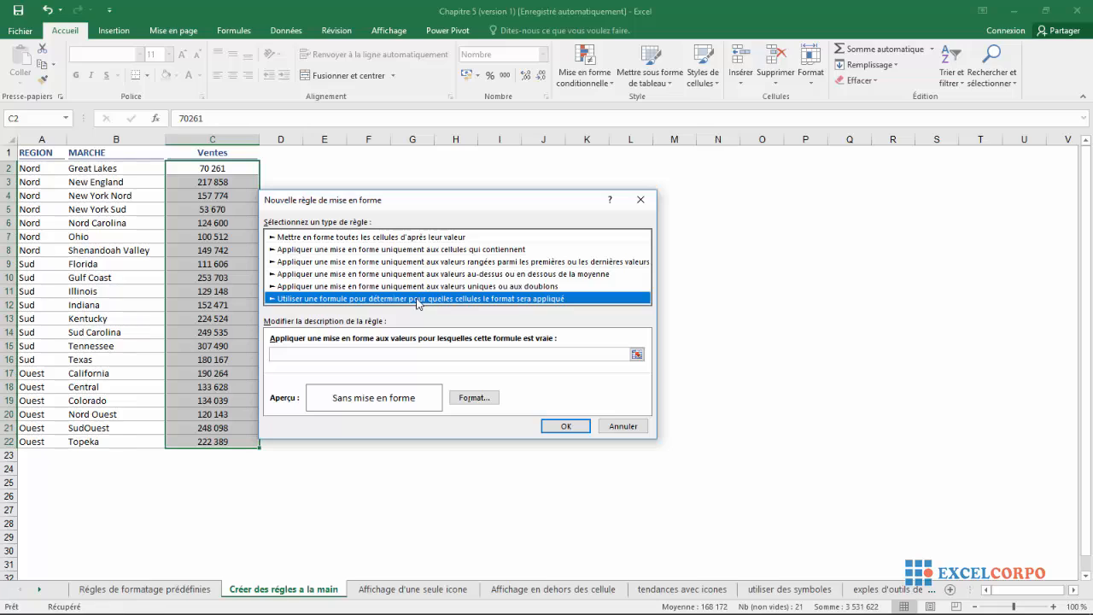
Format all cells based on their values with the icon set "3 symboles (sans cercle)", keeping its original icon order
{"action": "left_click", "coordinate": [381, 238]}
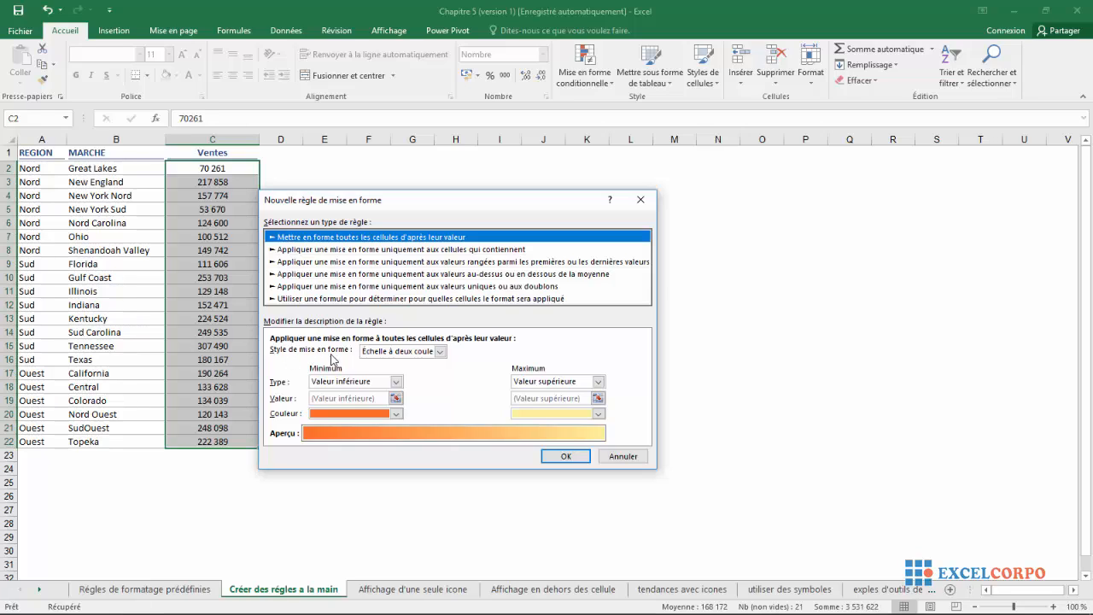
{"action": "left_click", "coordinate": [440, 352]}
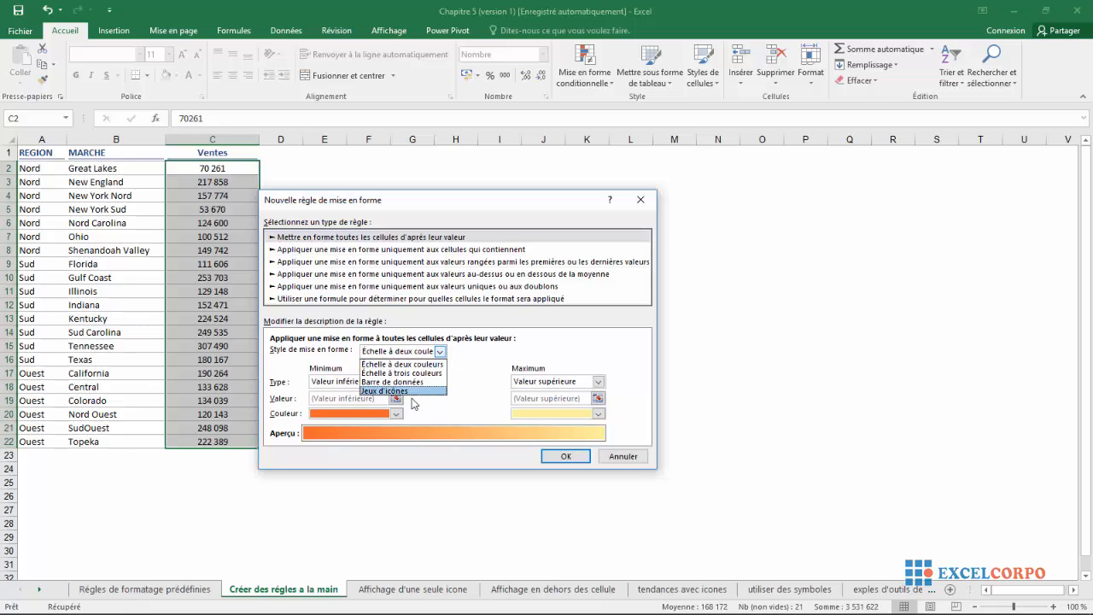
{"action": "left_click", "coordinate": [411, 391]}
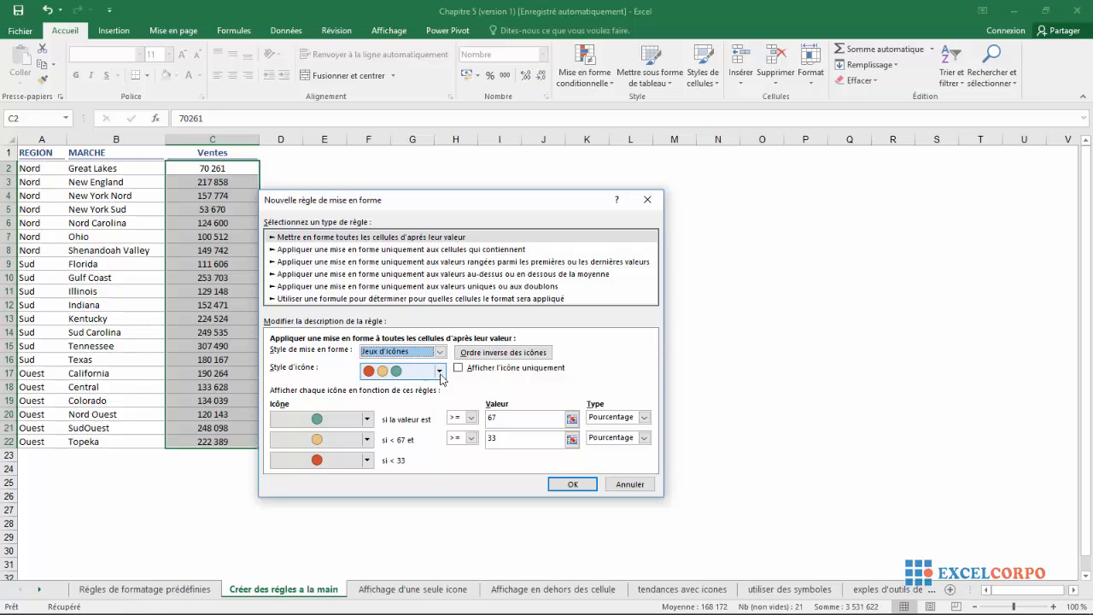
{"action": "left_click", "coordinate": [438, 372]}
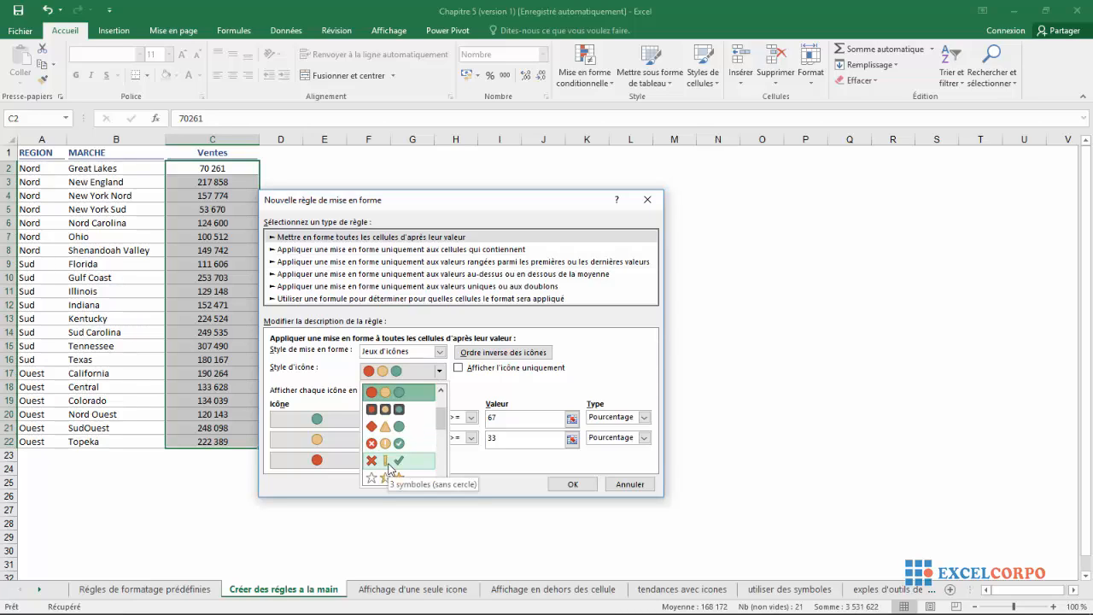
{"action": "left_click", "coordinate": [390, 461]}
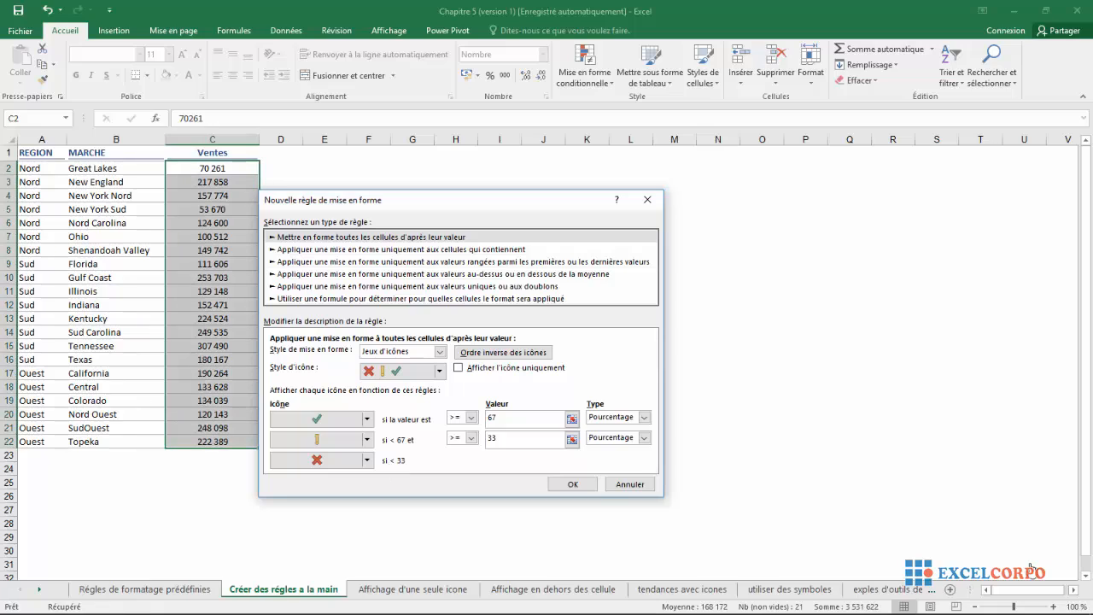
{"action": "left_click", "coordinate": [483, 359]}
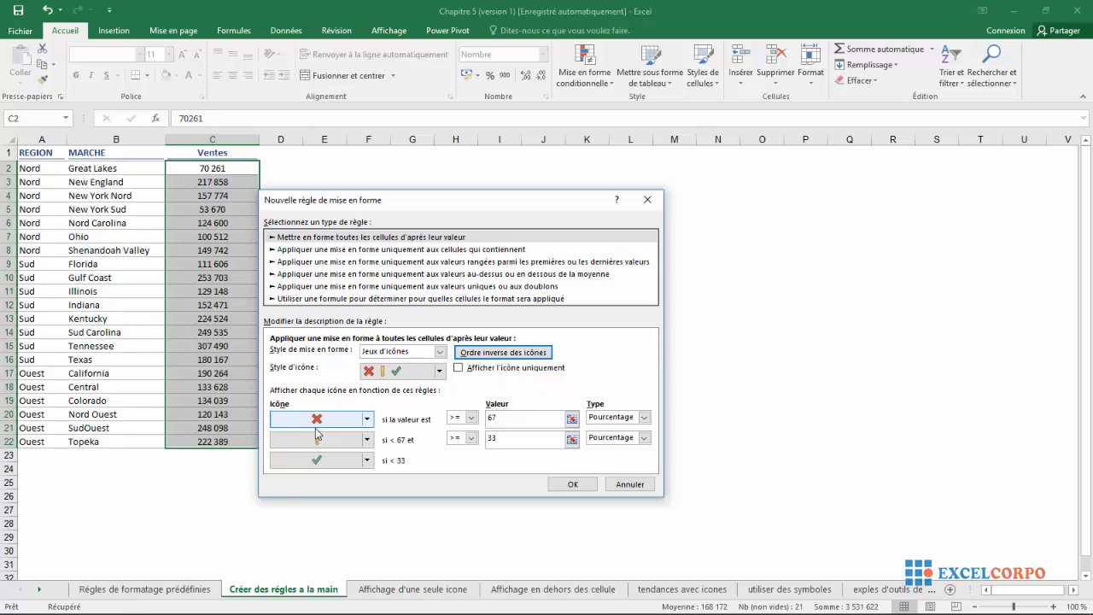
{"action": "left_click", "coordinate": [479, 354]}
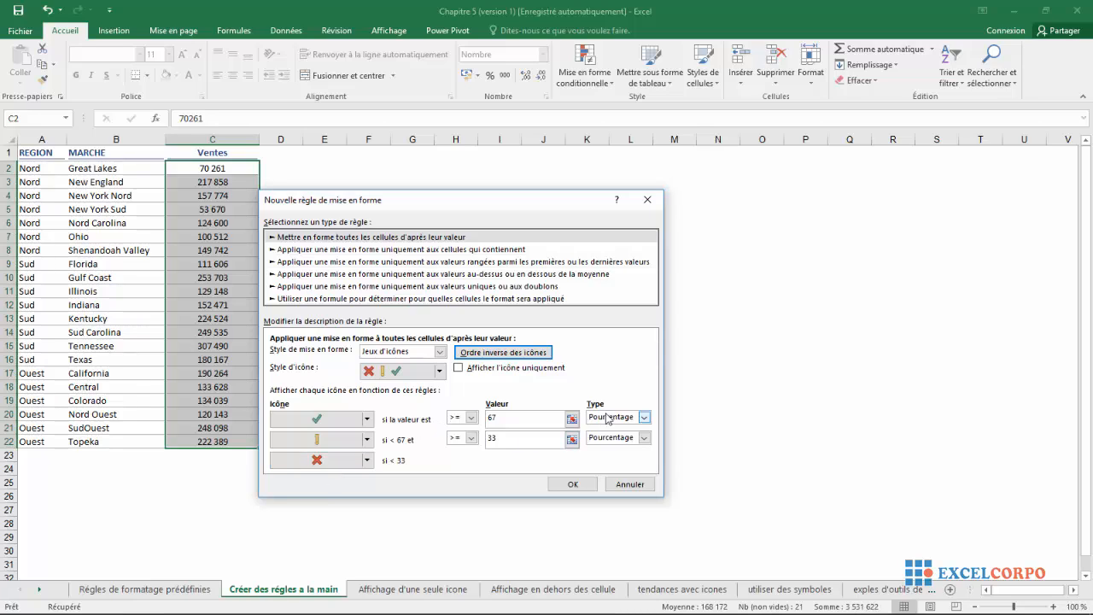
Set the threshold type to Formule for both the green check mark and the yellow exclamation mark
{"action": "left_click", "coordinate": [644, 416]}
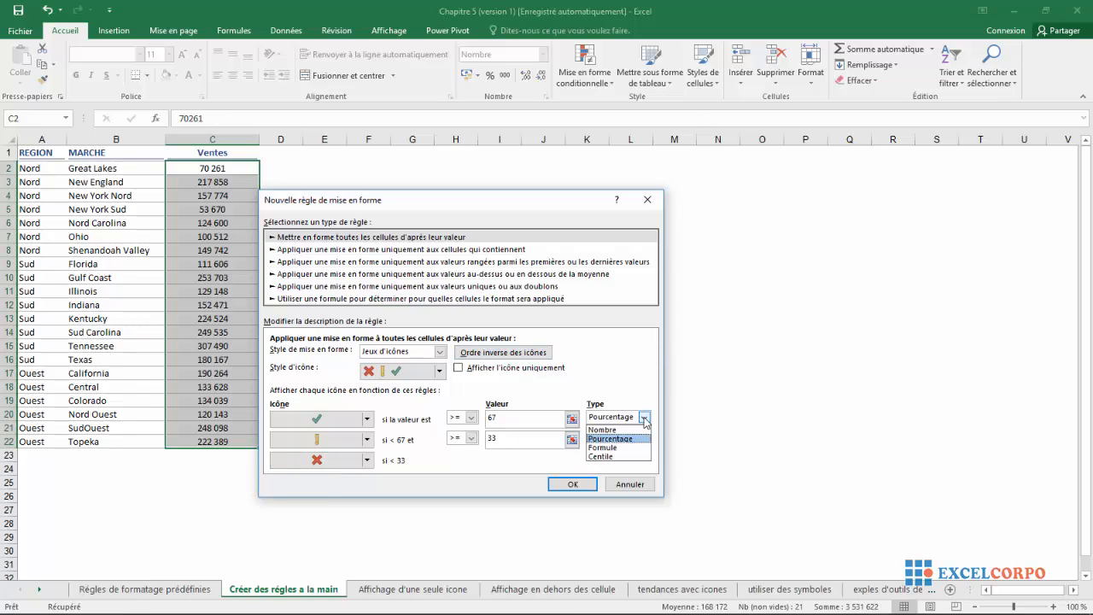
{"action": "left_click", "coordinate": [618, 447]}
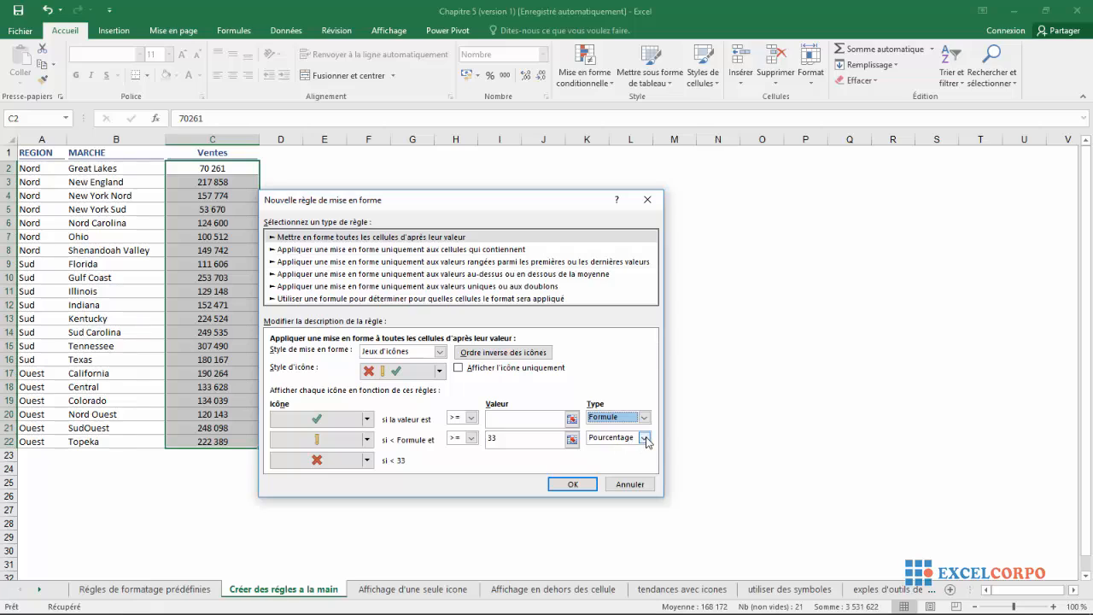
{"action": "left_click", "coordinate": [644, 437]}
{"action": "left_click", "coordinate": [613, 468]}
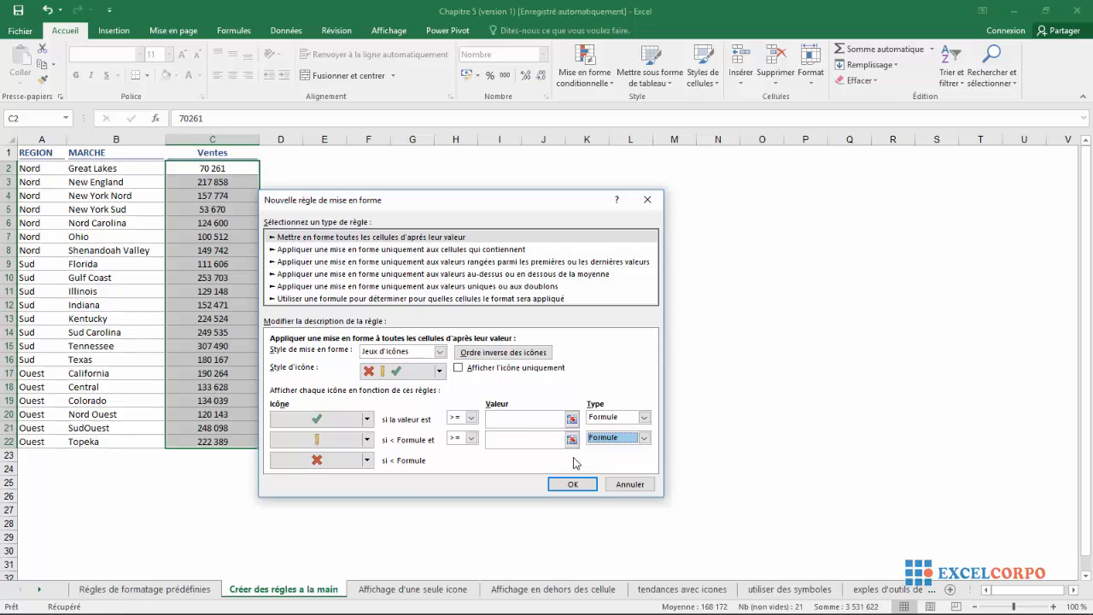
Enter =moyenne($C$2:$C$22) as the threshold value for the green check mark
{"action": "left_click", "coordinate": [502, 420]}
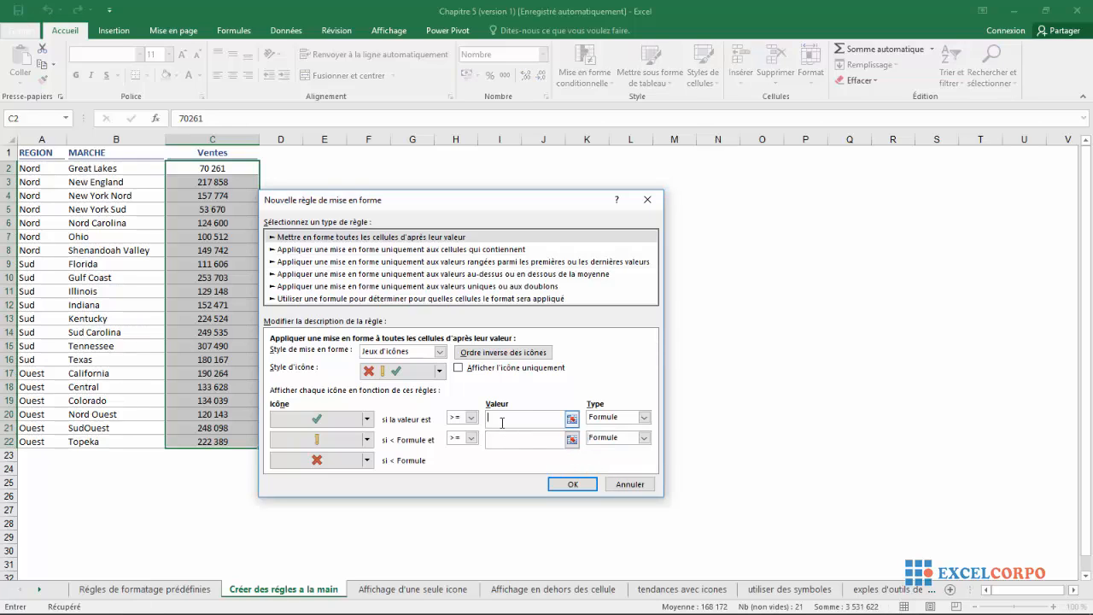
{"action": "type", "text": "=moyenne("}
{"action": "left_click", "coordinate": [207, 168]}
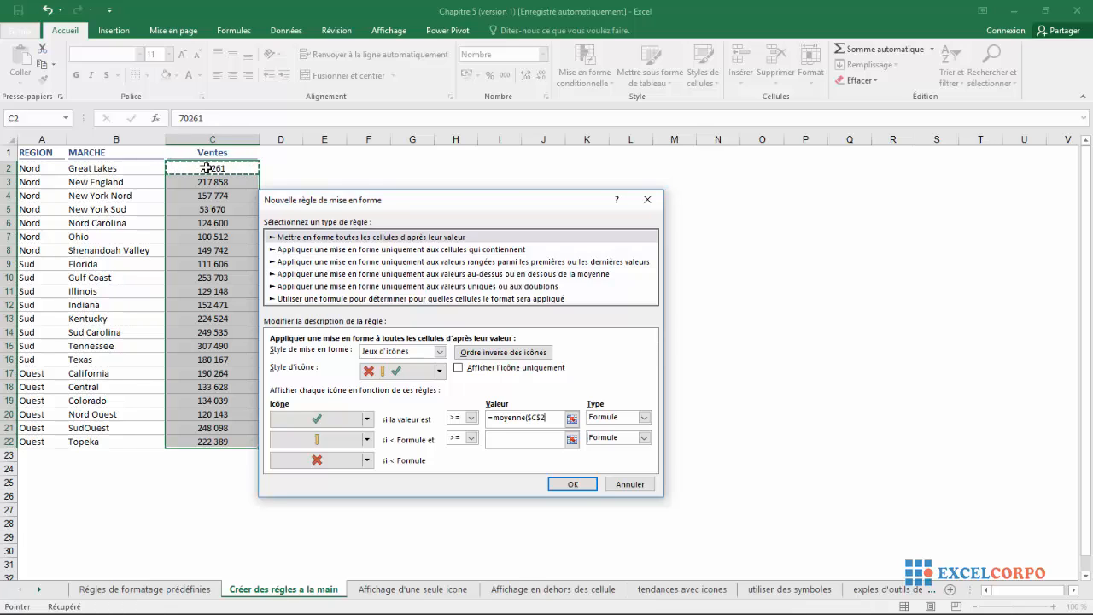
{"action": "left_click_drag", "start_coordinate": [207, 168], "coordinate": [220, 443]}
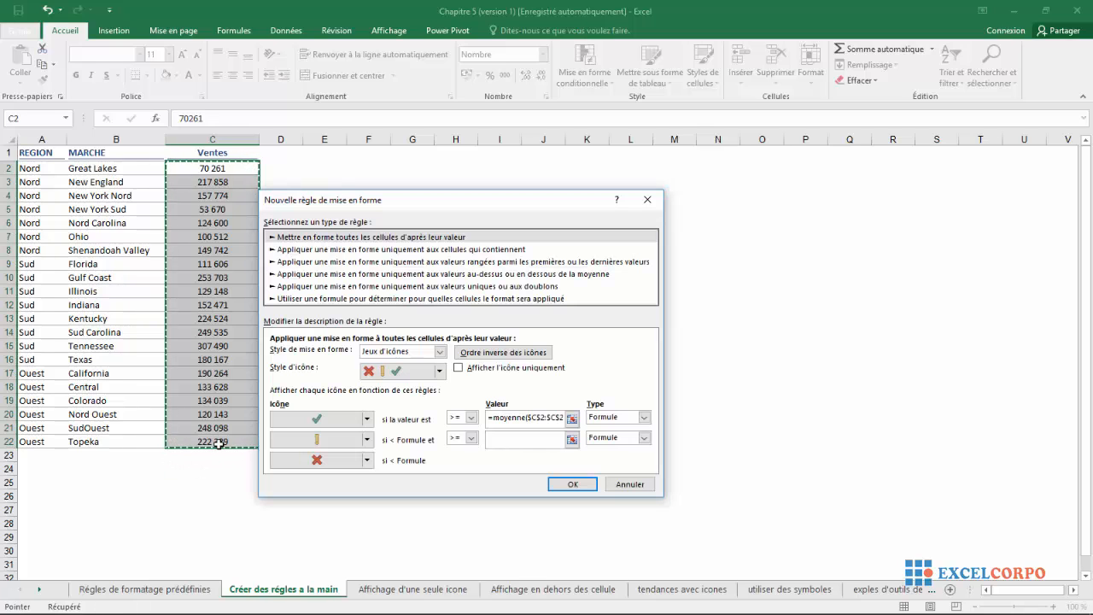
{"action": "type", "text": ")"}
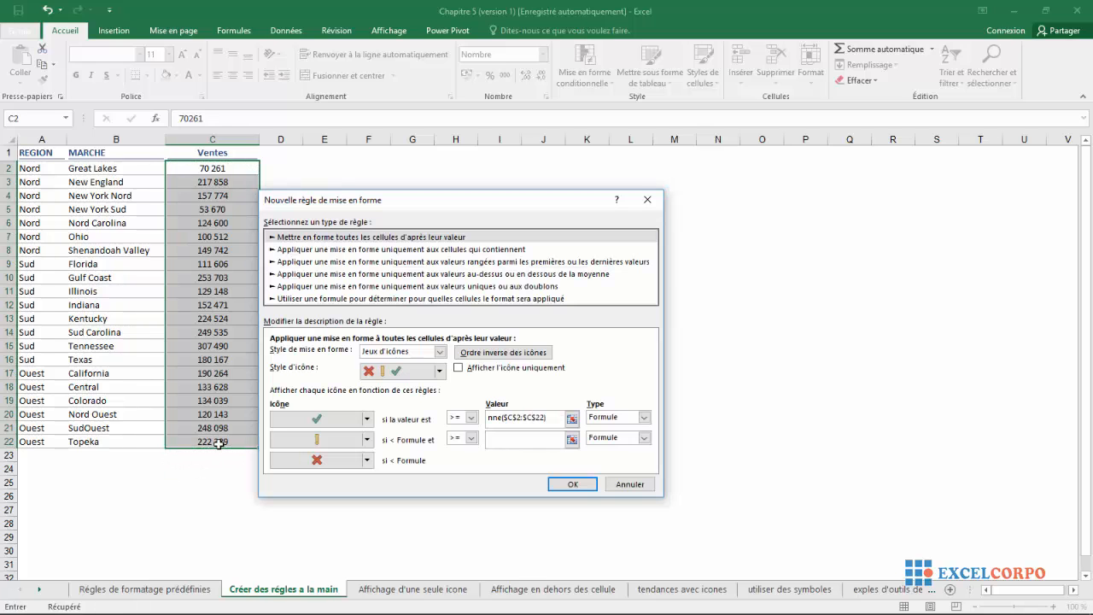
Enter =moyenne($C$2:$C$22) as the yellow exclamation mark's threshold and apply the rule
{"action": "left_click", "coordinate": [521, 436]}
{"action": "type", "text": "=moyenne("}
{"action": "left_click_drag", "start_coordinate": [222, 170], "coordinate": [231, 444]}
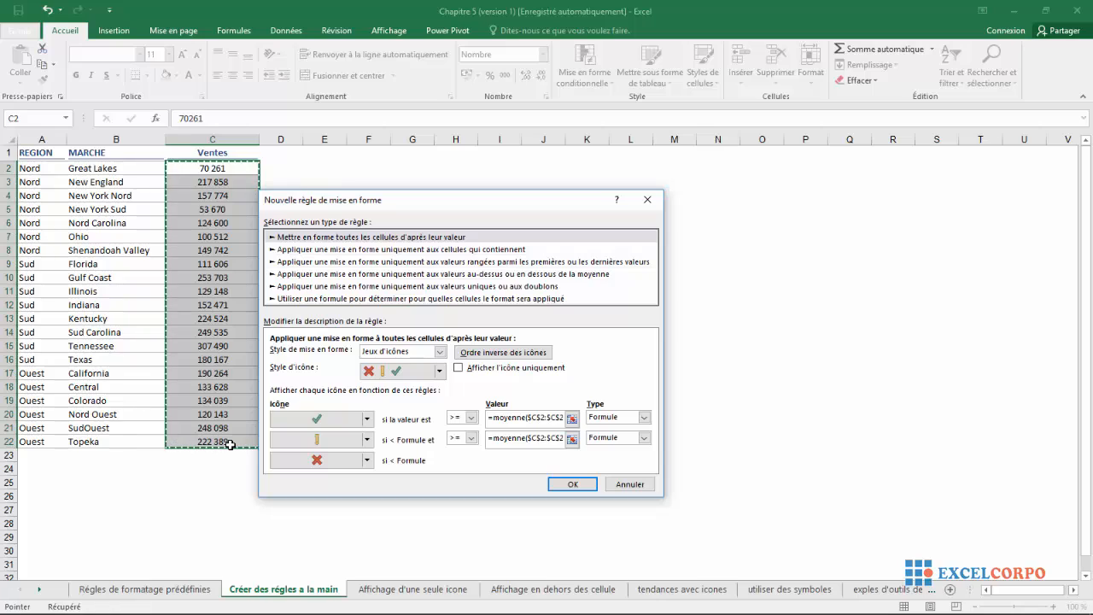
{"action": "type", "text": ")"}
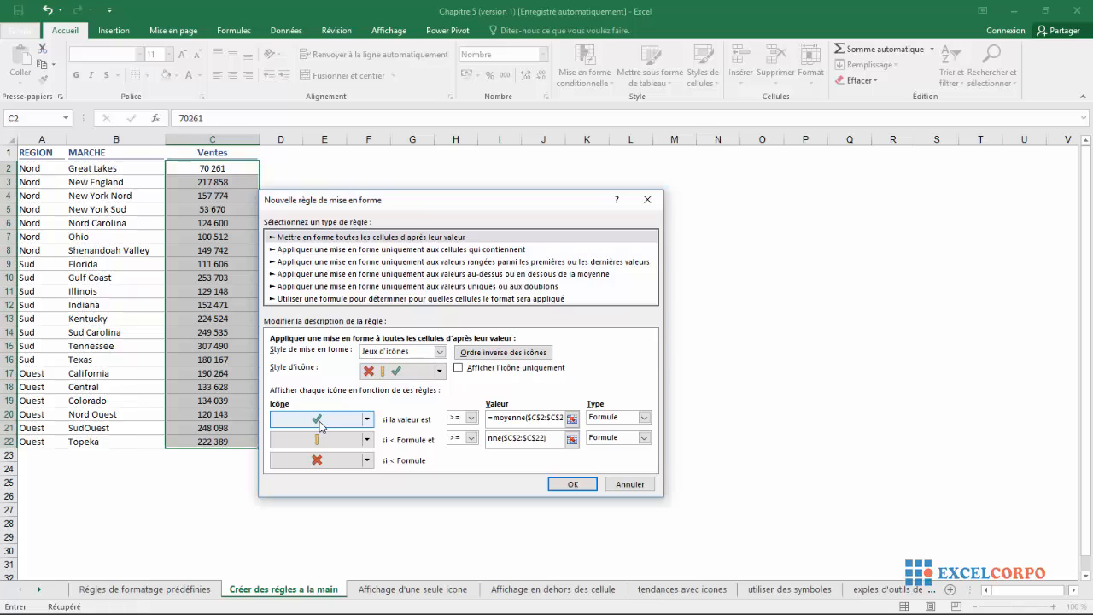
{"action": "left_click", "coordinate": [569, 484]}
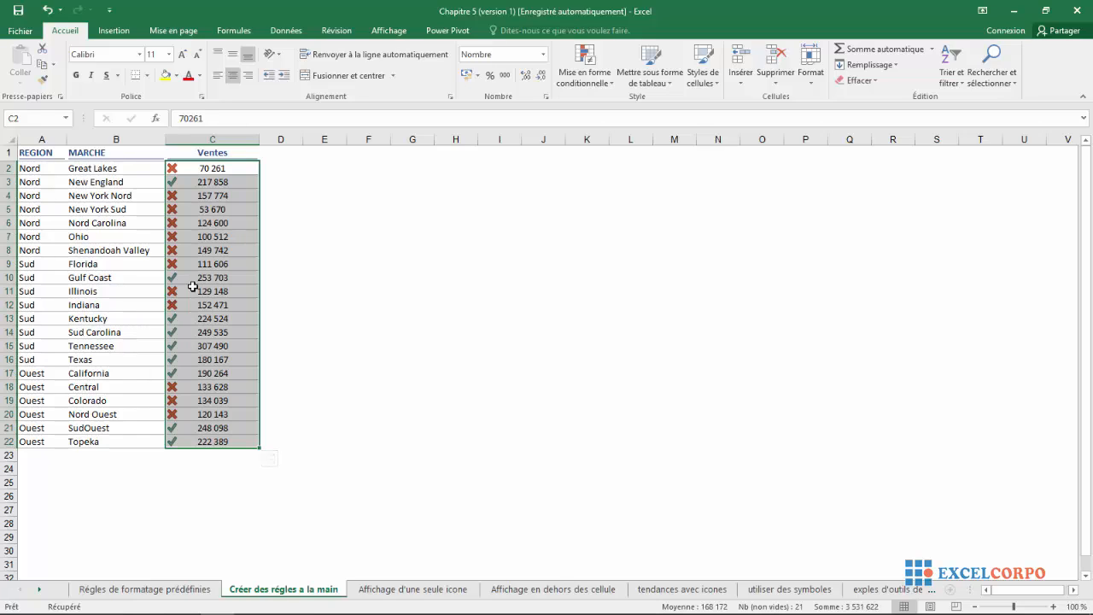
Examine the icons in the Ventes column against the sales values of the individual markets
{"action": "left_click", "coordinate": [187, 173]}
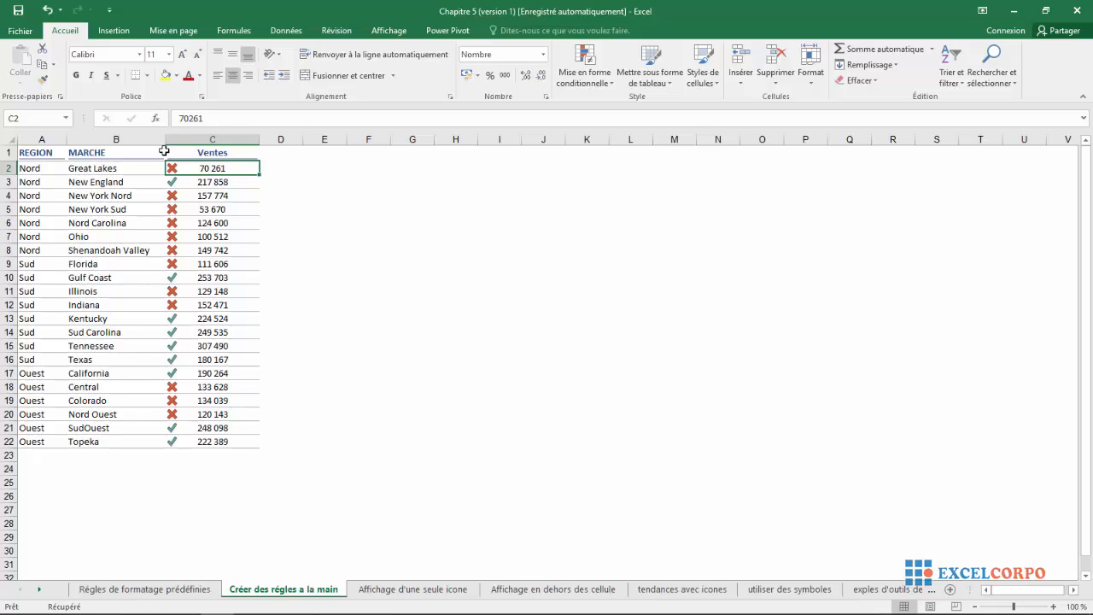
{"action": "left_click_drag", "start_coordinate": [196, 167], "coordinate": [215, 440]}
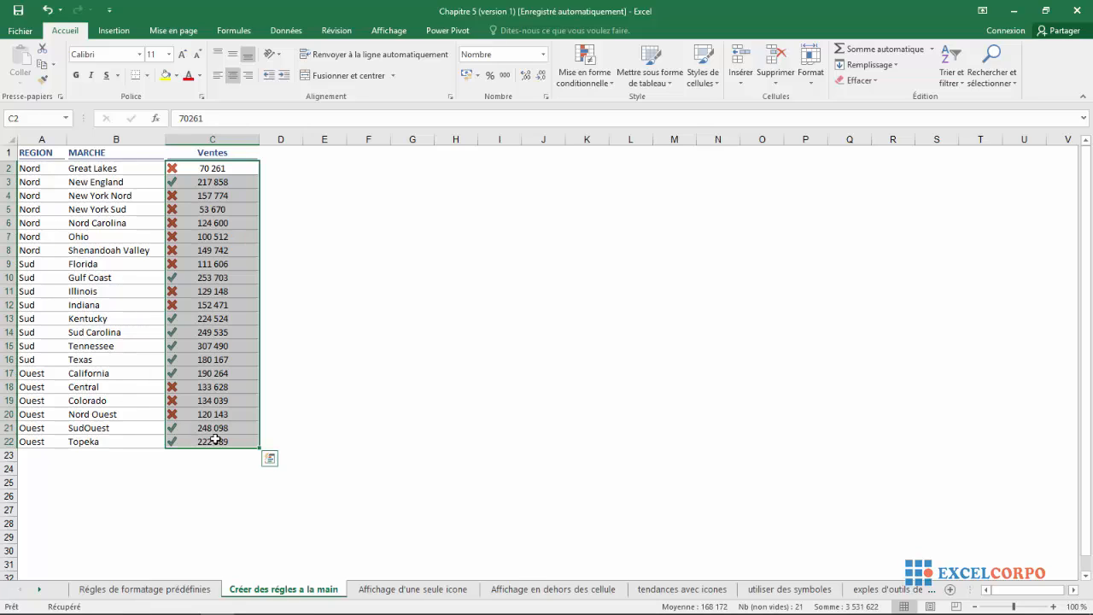
{"action": "left_click", "coordinate": [182, 182]}
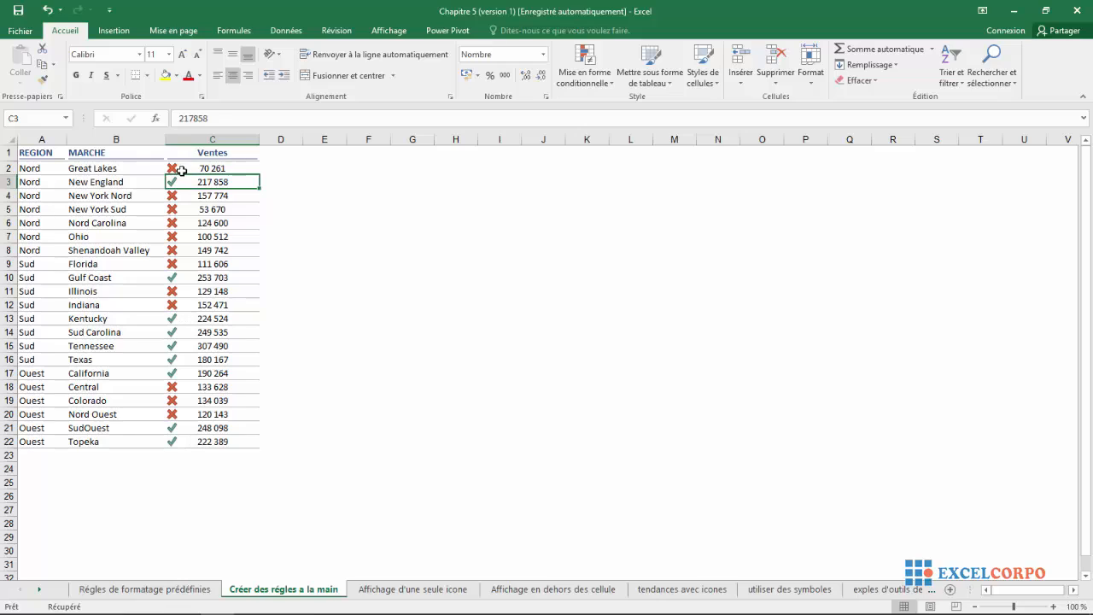
{"action": "left_click", "coordinate": [181, 170]}
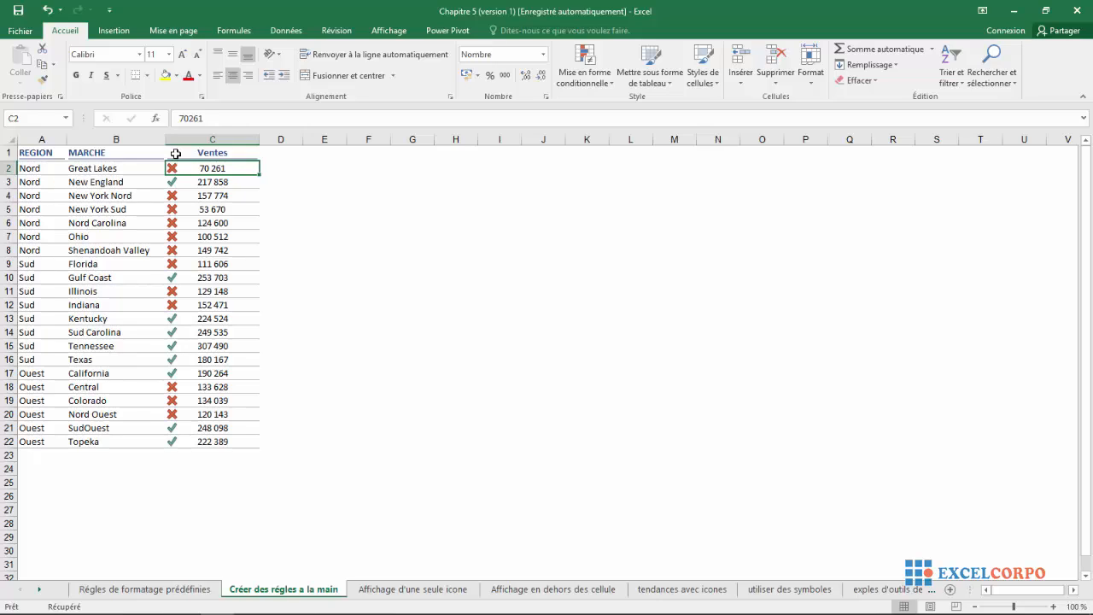
{"action": "left_click", "coordinate": [181, 179]}
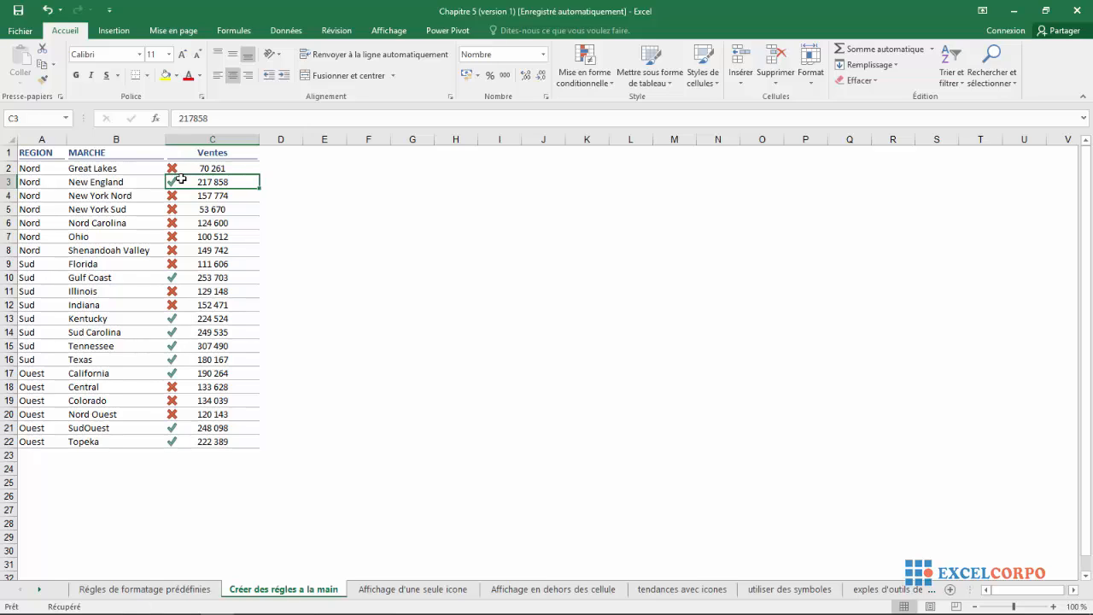
{"action": "left_click", "coordinate": [175, 195]}
{"action": "left_click", "coordinate": [174, 203]}
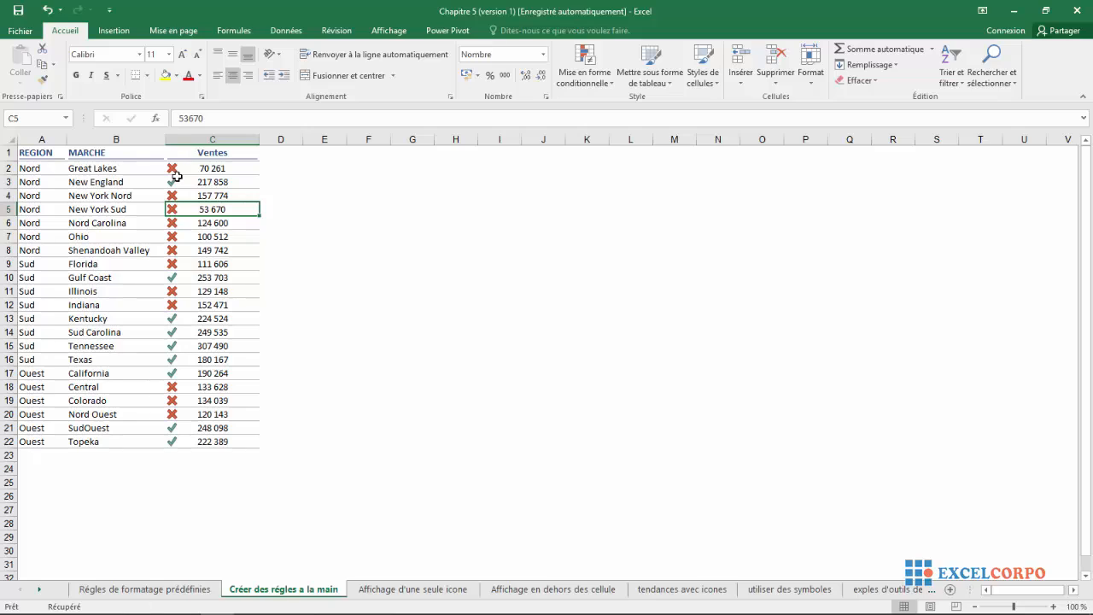
{"action": "left_click", "coordinate": [198, 167]}
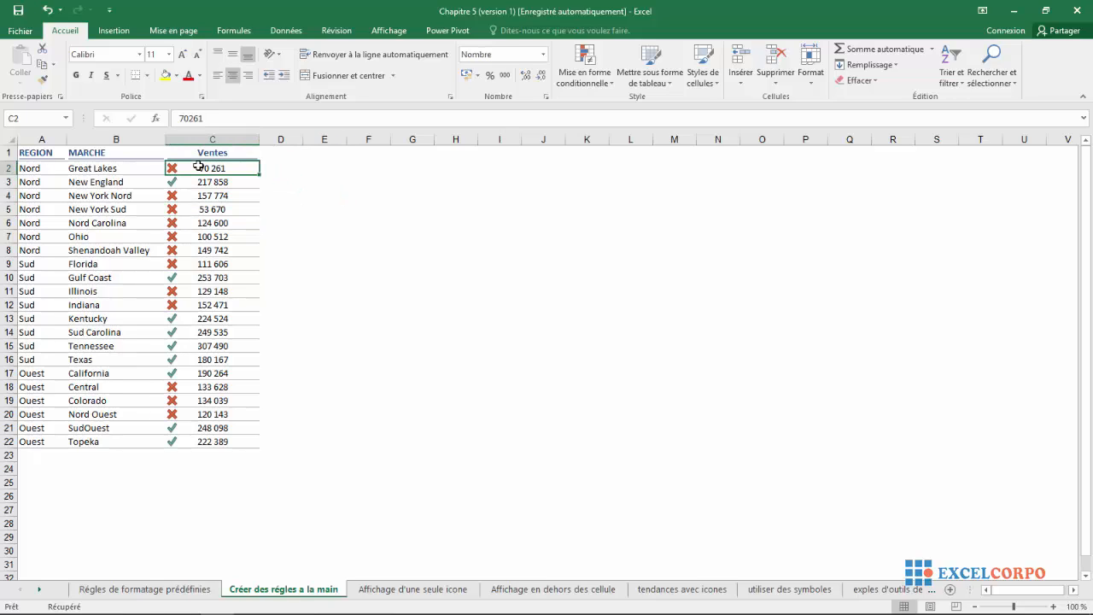
Start a new rule for C2:C22 in the rules manager that formats only cells whose value is "supérieure à" a threshold
{"action": "left_click_drag", "start_coordinate": [198, 166], "coordinate": [193, 441]}
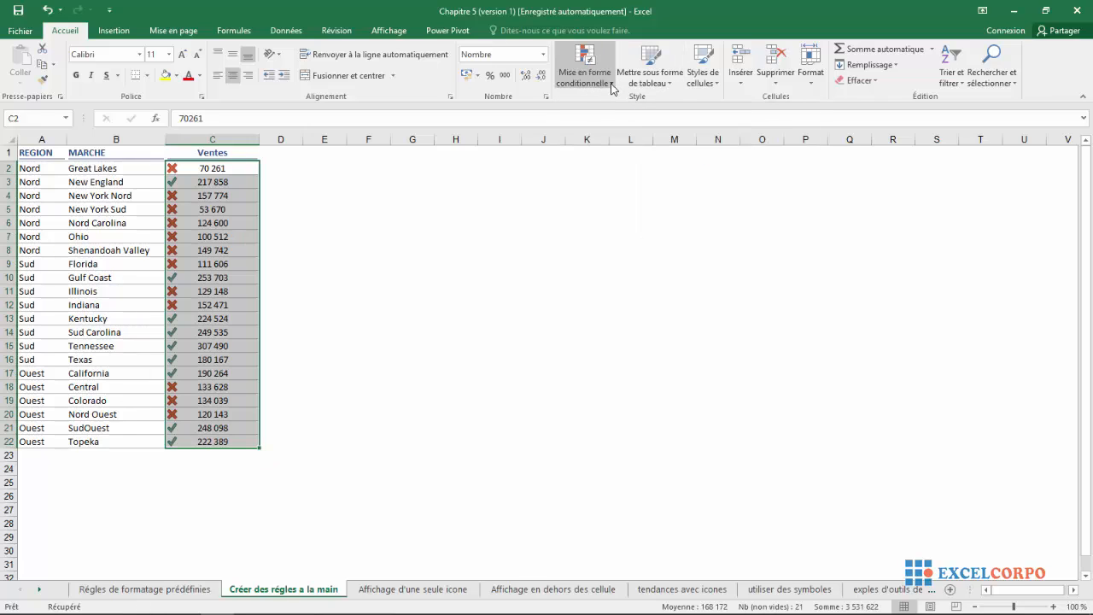
{"action": "left_click", "coordinate": [609, 83]}
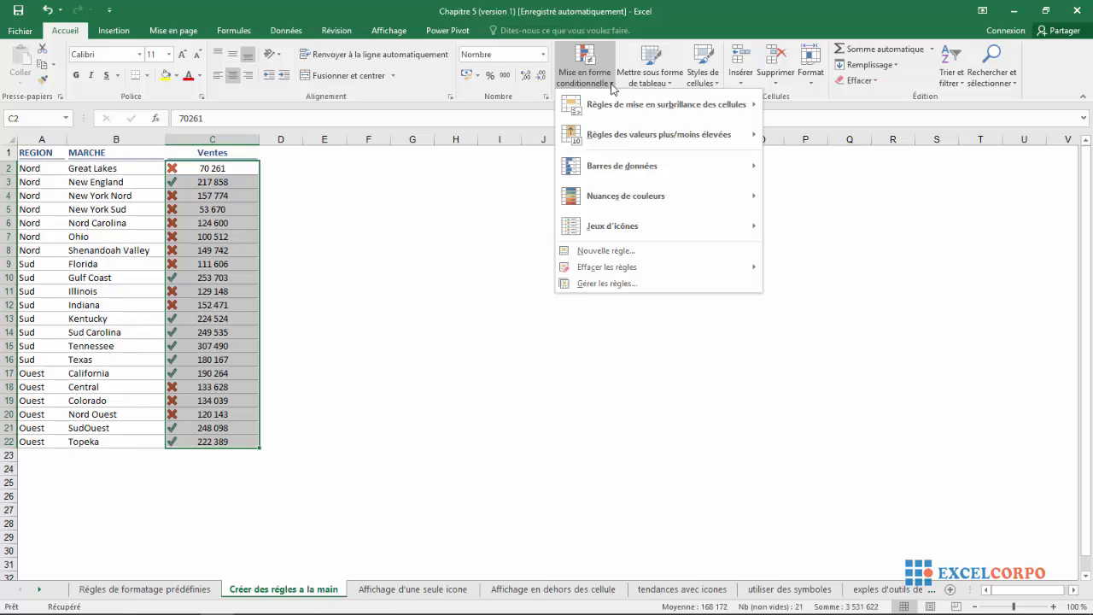
{"action": "left_click", "coordinate": [600, 284]}
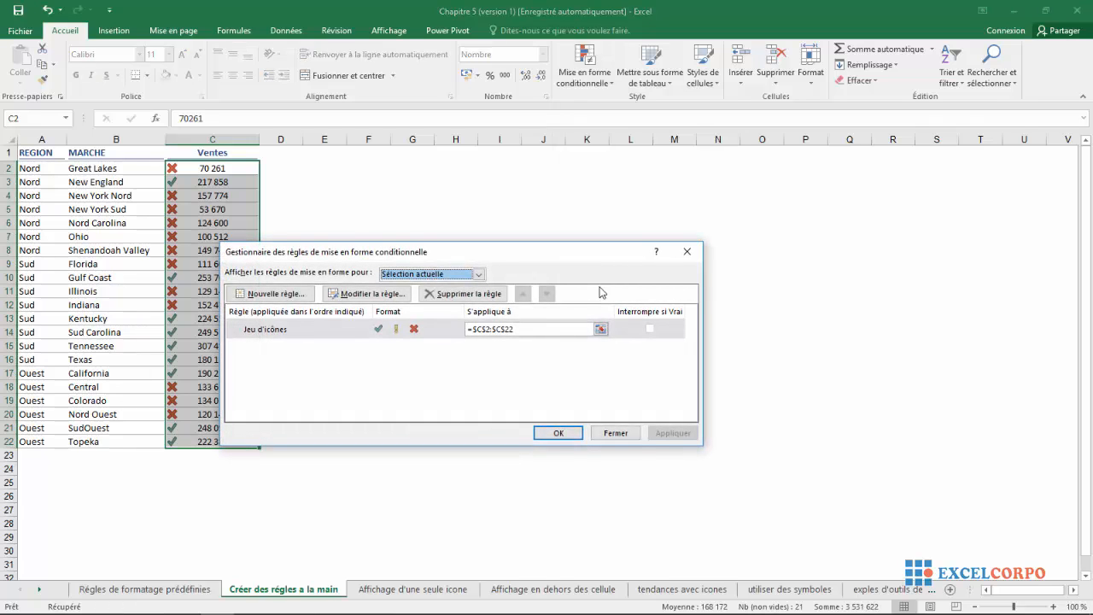
{"action": "left_click_drag", "start_coordinate": [587, 248], "coordinate": [660, 188]}
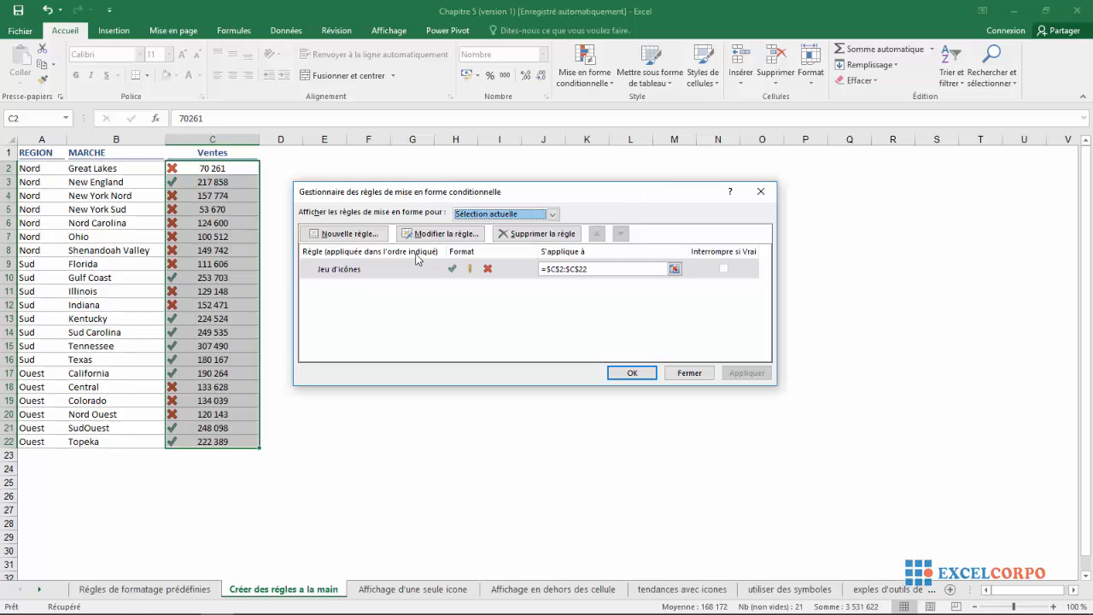
{"action": "left_click", "coordinate": [357, 239]}
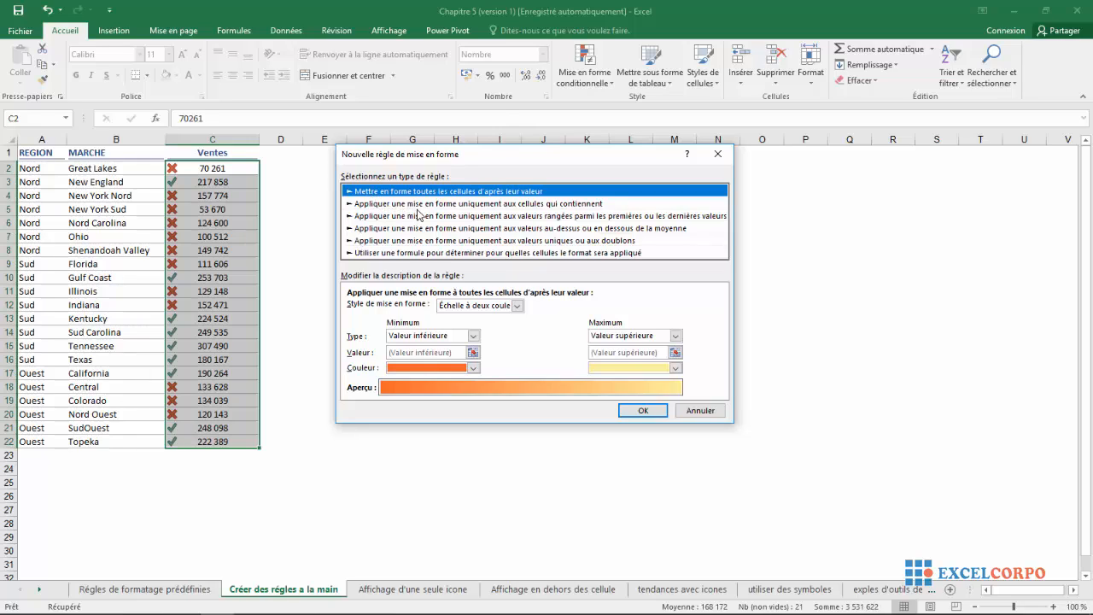
{"action": "left_click", "coordinate": [502, 207]}
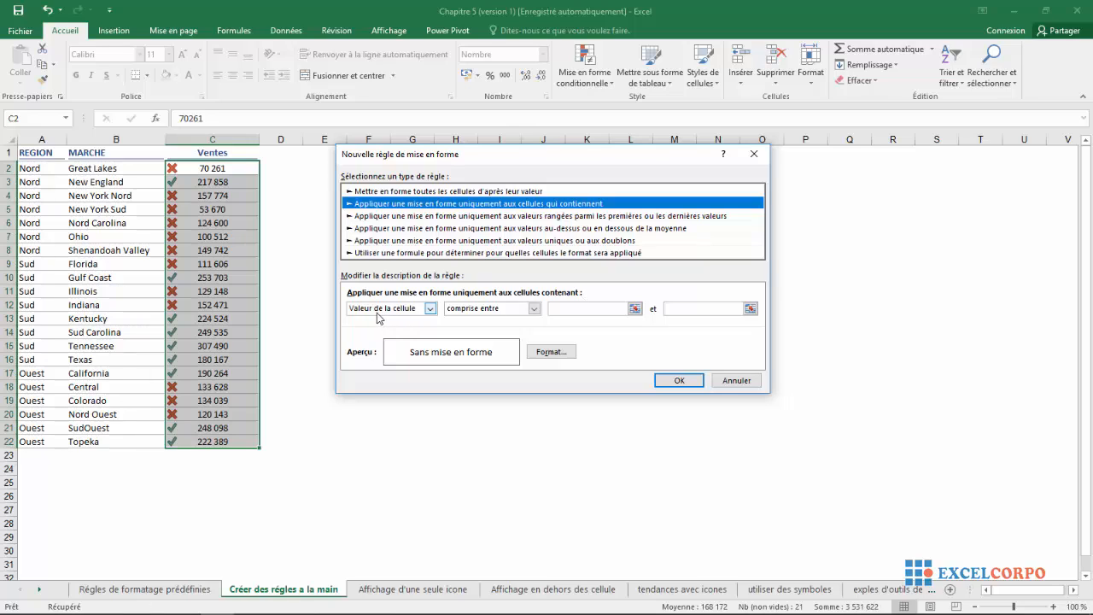
{"action": "left_click", "coordinate": [535, 310]}
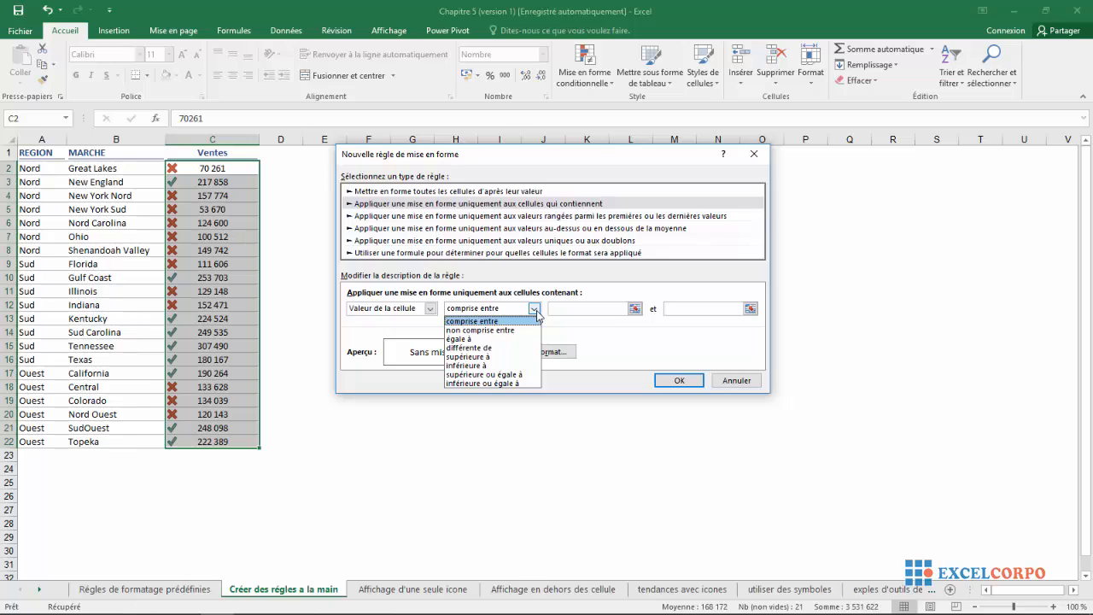
{"action": "left_click", "coordinate": [478, 356]}
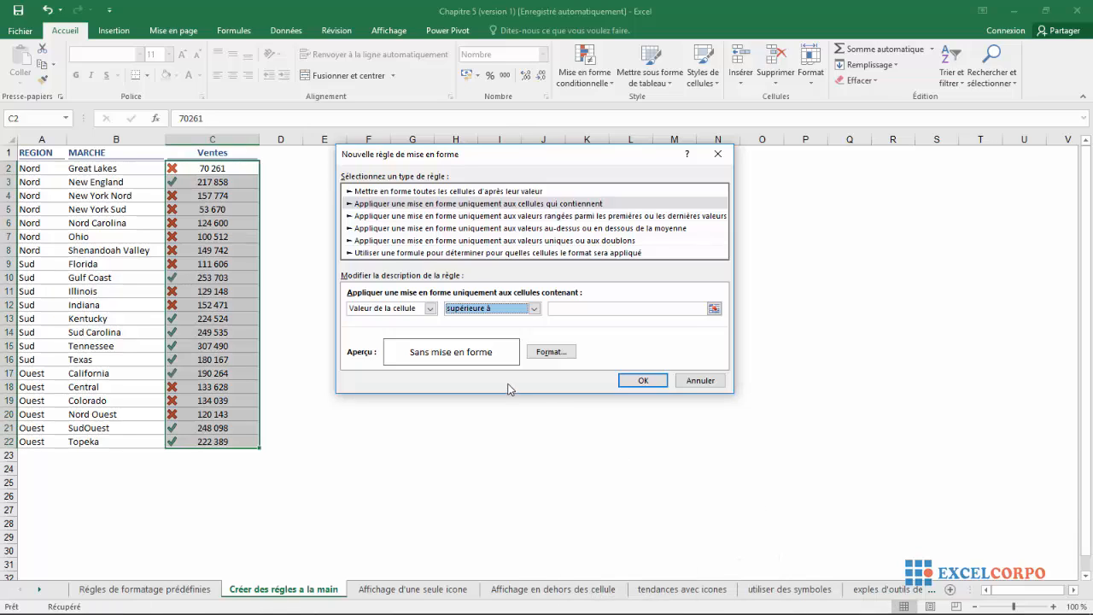
Enter =moyenne($C$2:$C$22) as the comparison value of the new rule
{"action": "left_click", "coordinate": [574, 308]}
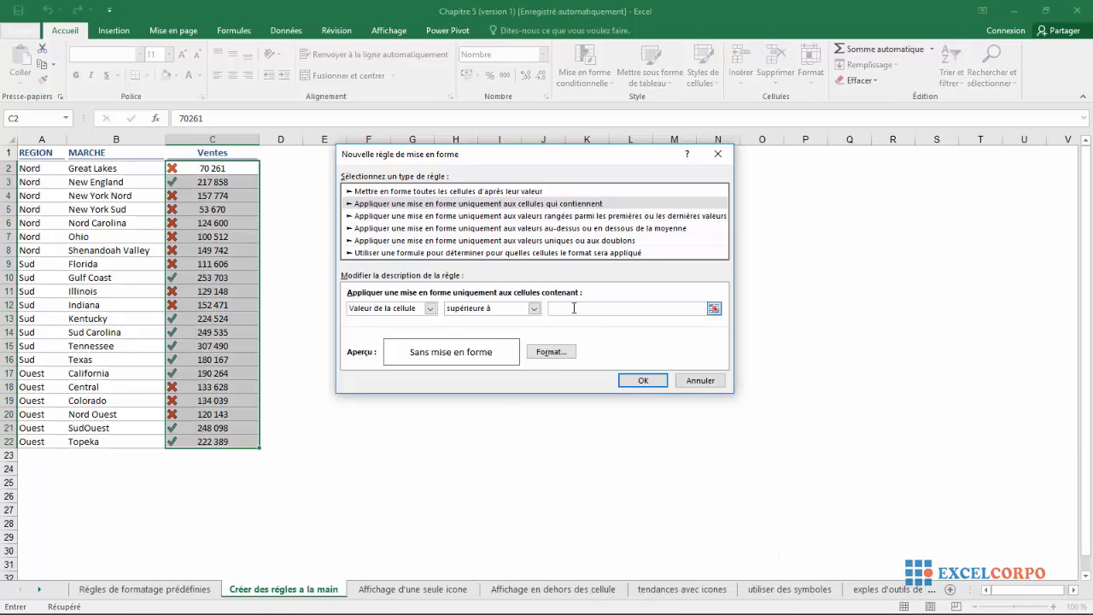
{"action": "type", "text": "=moyenne("}
{"action": "left_click", "coordinate": [220, 165]}
{"action": "left_click_drag", "start_coordinate": [220, 165], "coordinate": [227, 441]}
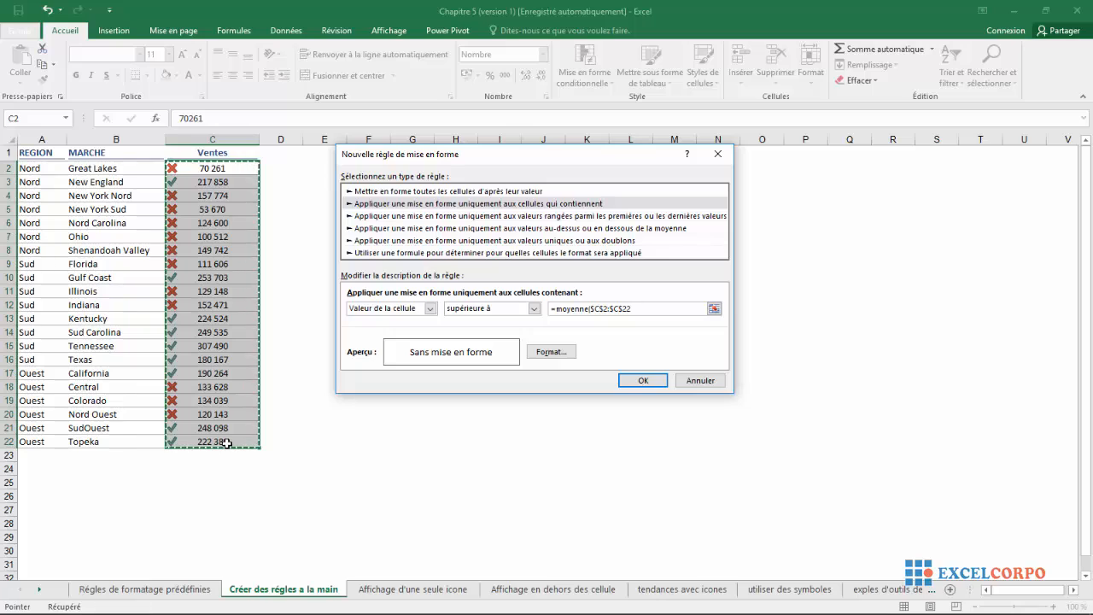
{"action": "type", "text": ")"}
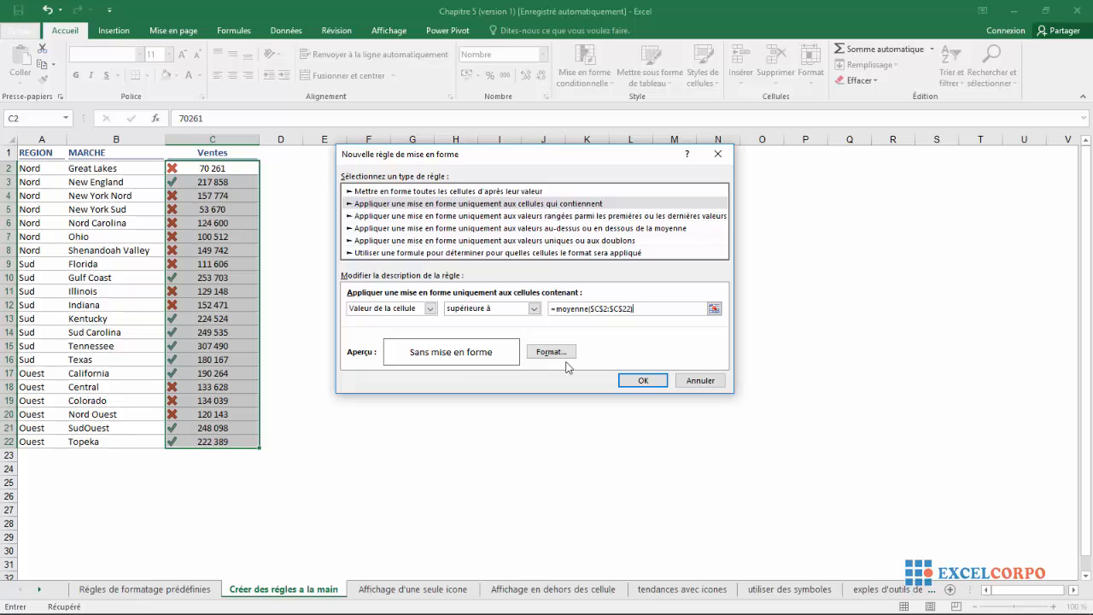
Create the rule without a format, enable "Interrompre si Vrai" for it and apply the rules
{"action": "left_click", "coordinate": [644, 381]}
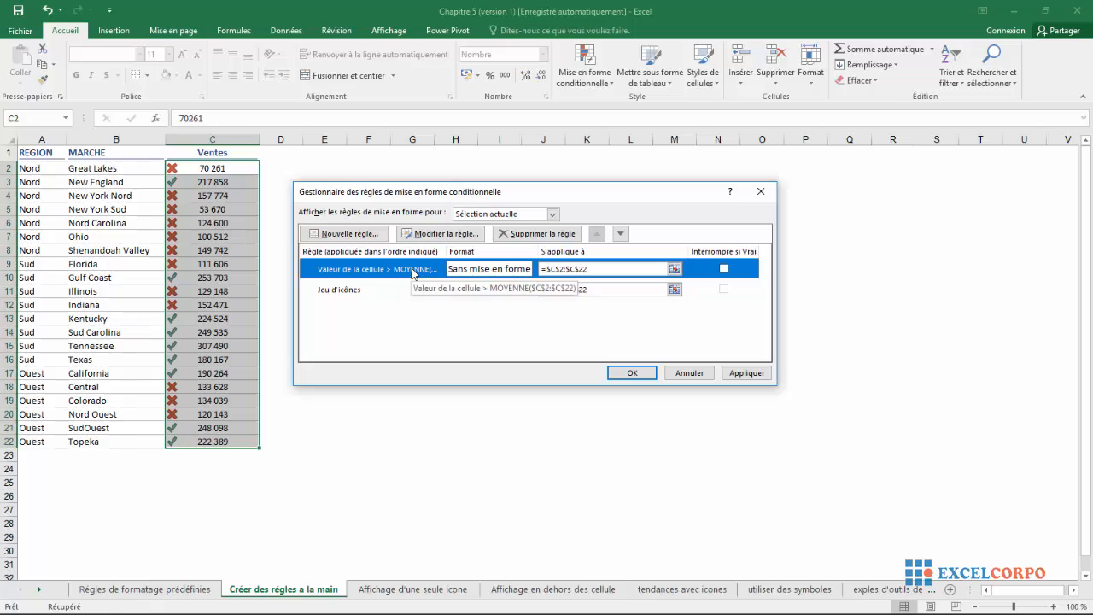
{"action": "left_click", "coordinate": [724, 269]}
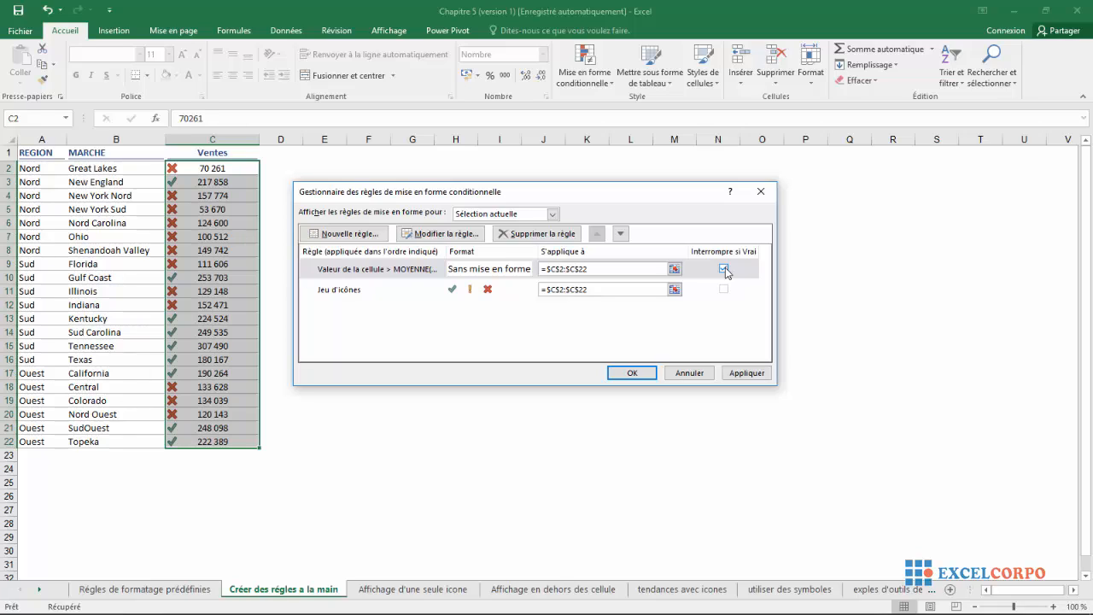
{"action": "left_click", "coordinate": [640, 376]}
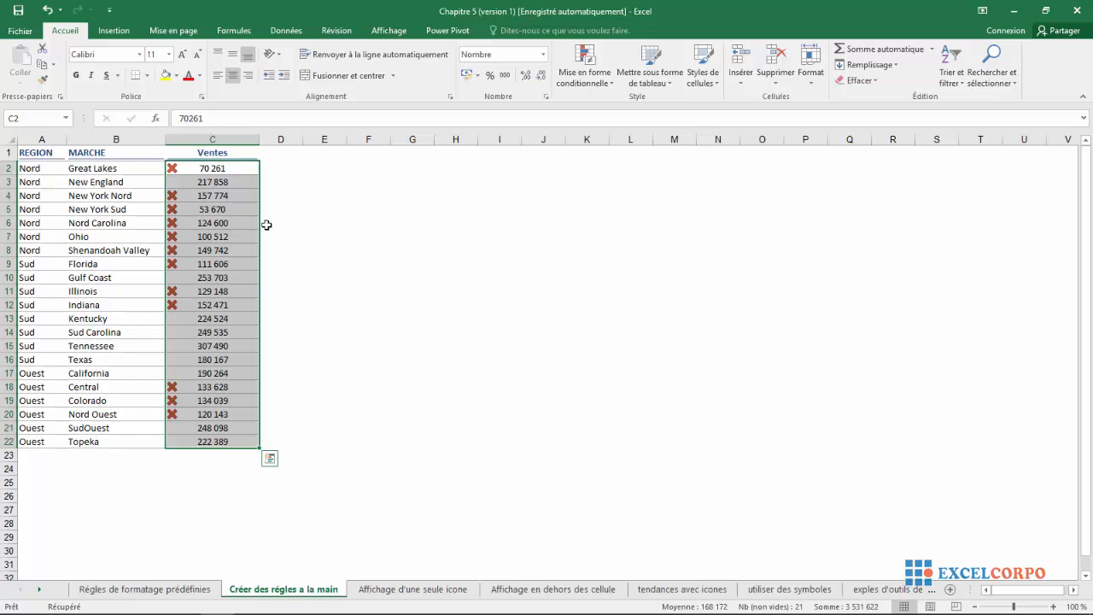
{"action": "left_click", "coordinate": [319, 225]}
{"action": "left_click", "coordinate": [185, 167]}
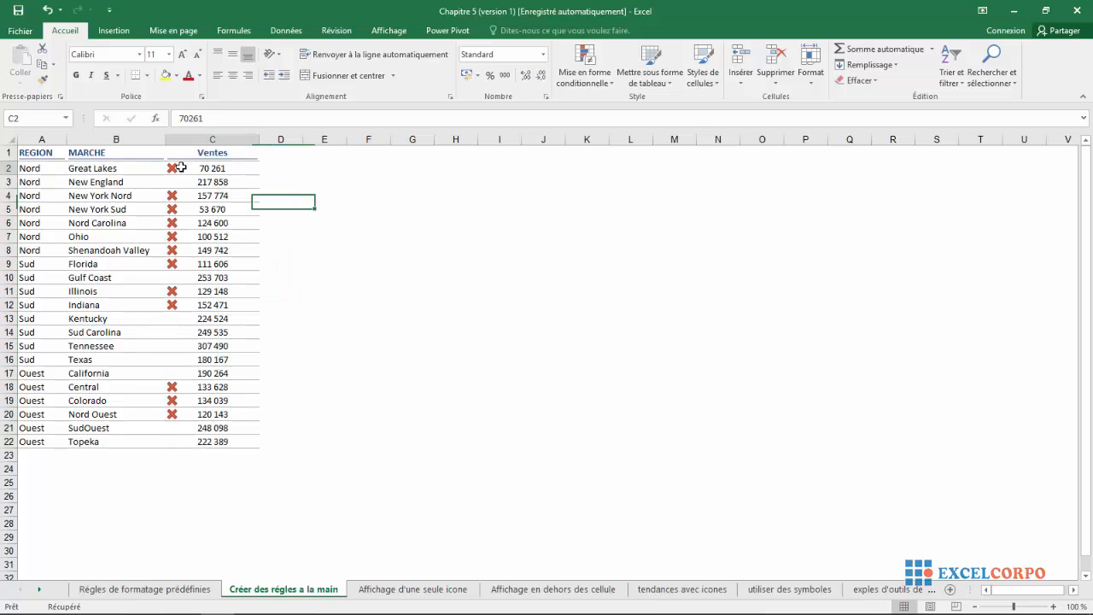
{"action": "double_click", "coordinate": [185, 168]}
{"action": "left_click", "coordinate": [389, 262]}
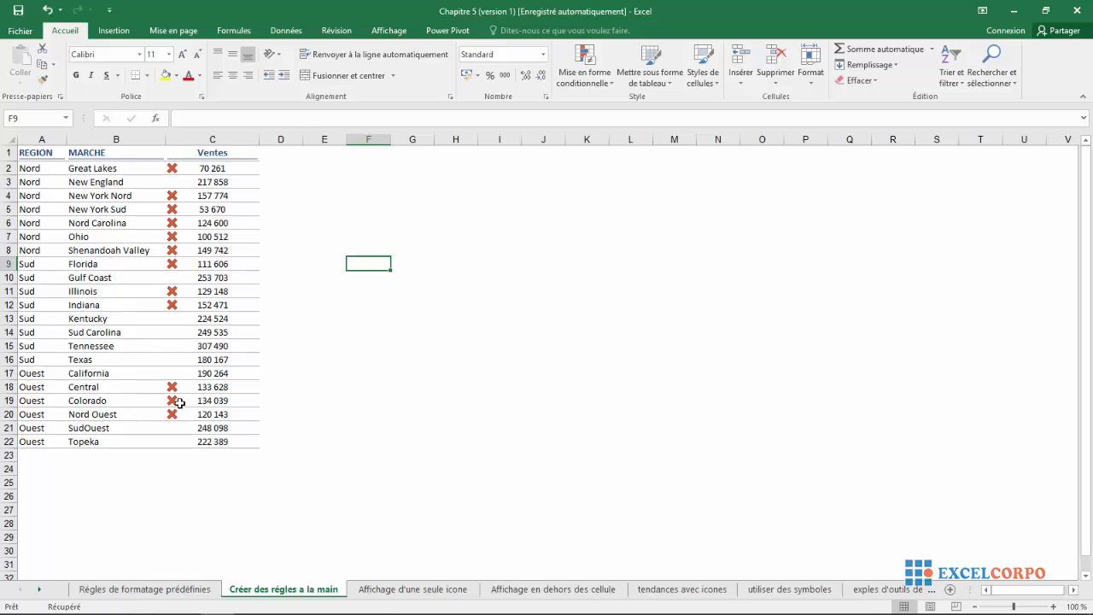
{"action": "left_click", "coordinate": [229, 220]}
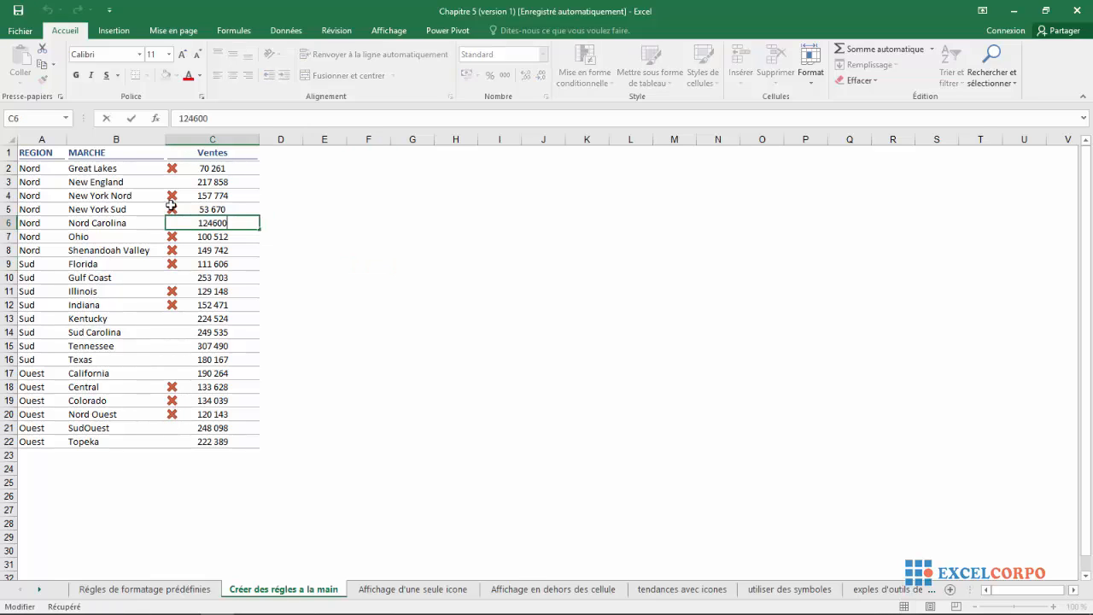
On the "Affichage en dehors des cellule" sheet, select the sales values in B2:B22 and widen column B
{"action": "left_click", "coordinate": [413, 589]}
{"action": "left_click", "coordinate": [530, 589]}
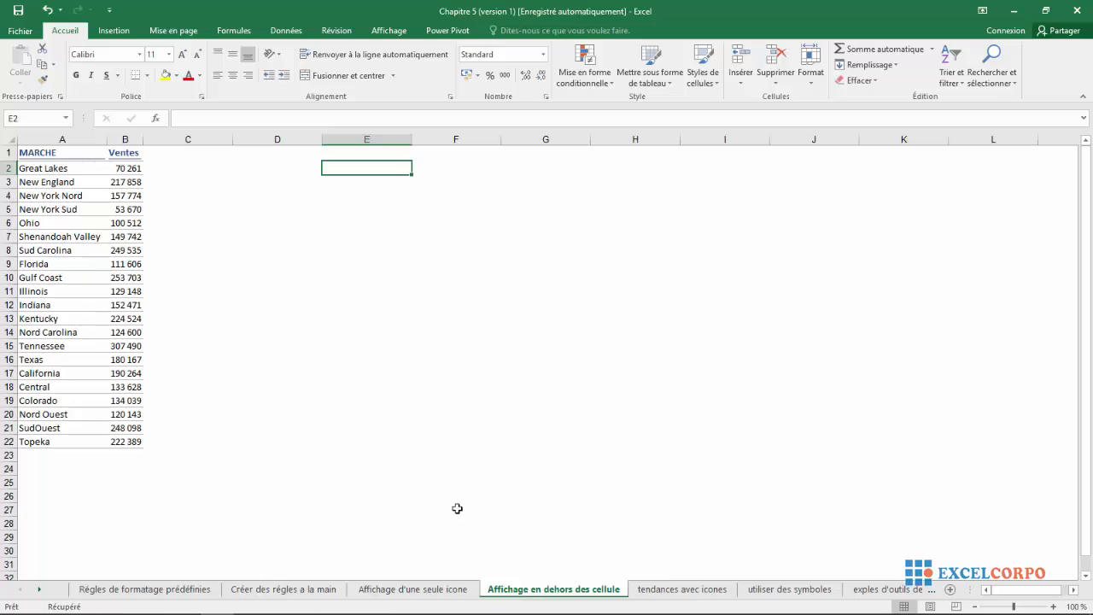
{"action": "left_click", "coordinate": [390, 418]}
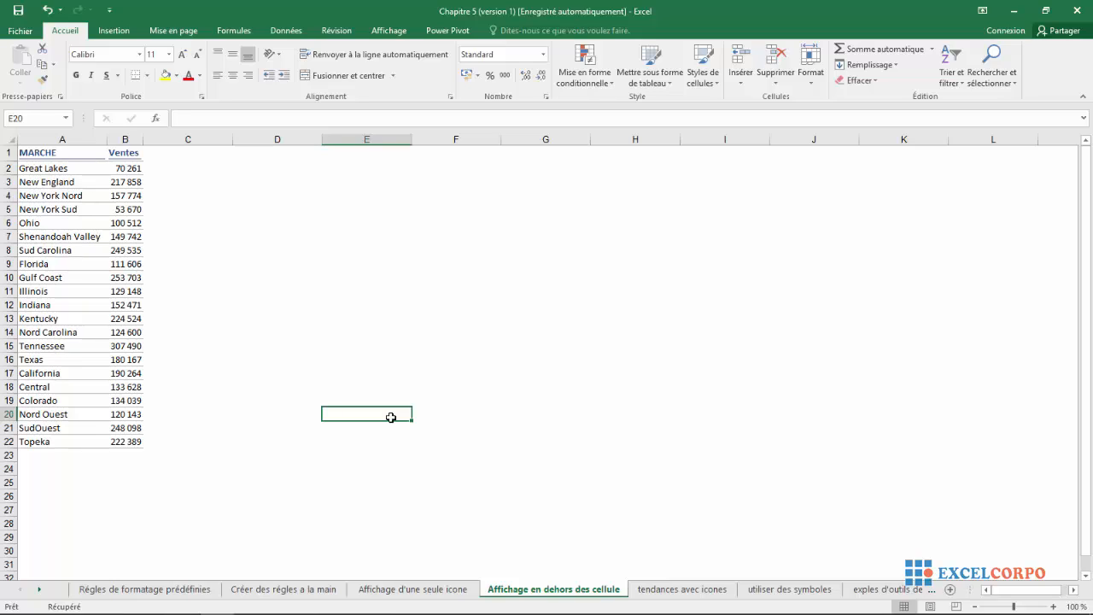
{"action": "left_click", "coordinate": [132, 169]}
{"action": "left_click_drag", "start_coordinate": [133, 174], "coordinate": [140, 334]}
{"action": "key", "text": "Escape"}
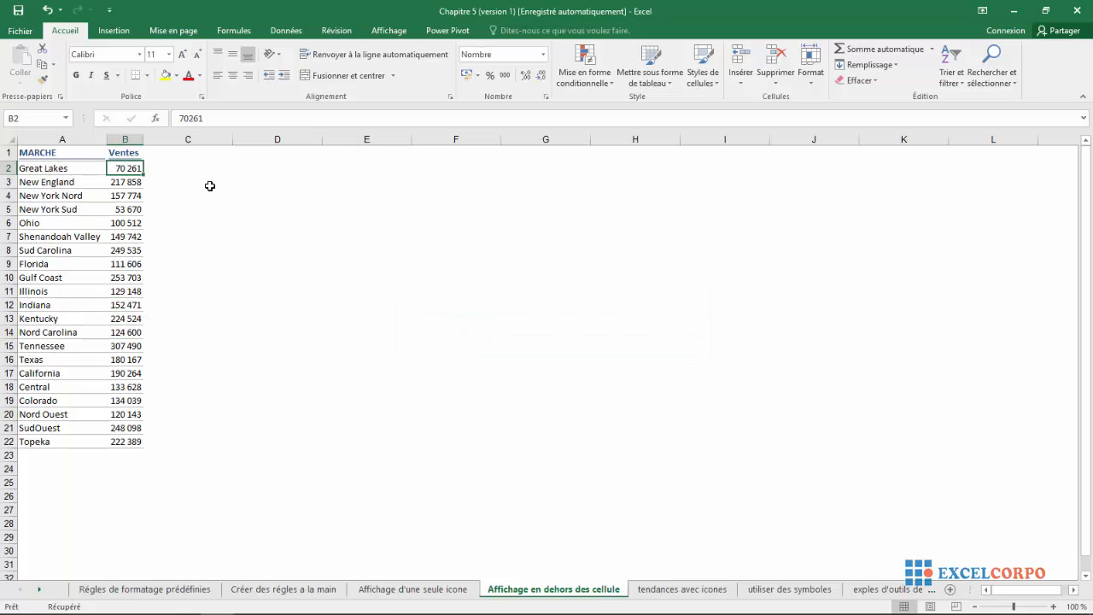
{"action": "key", "text": "ctrl+shift+Down"}
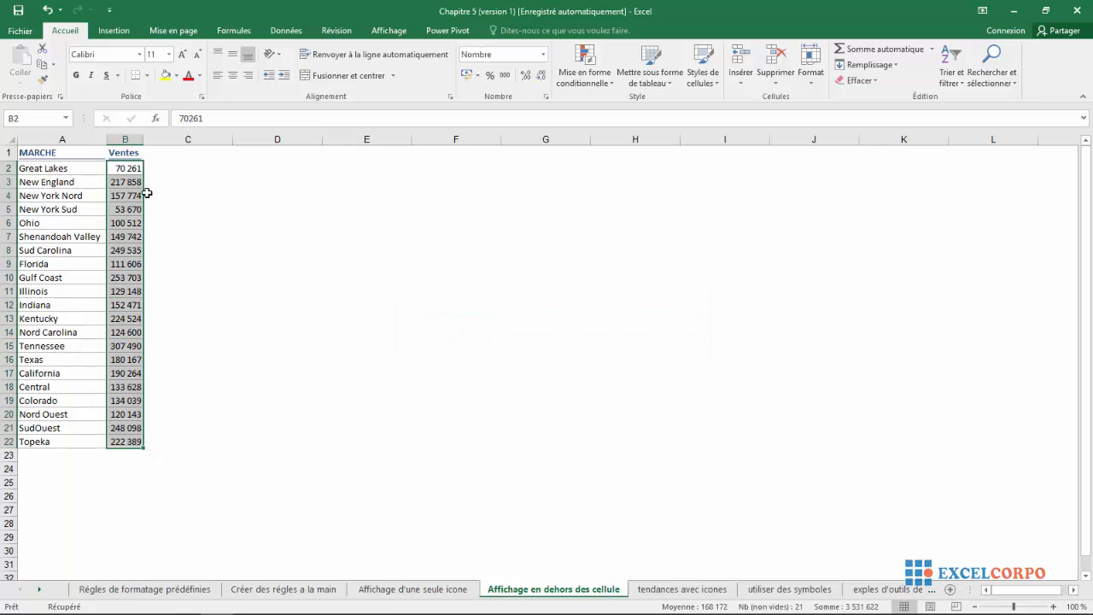
{"action": "left_click_drag", "start_coordinate": [144, 140], "coordinate": [176, 146]}
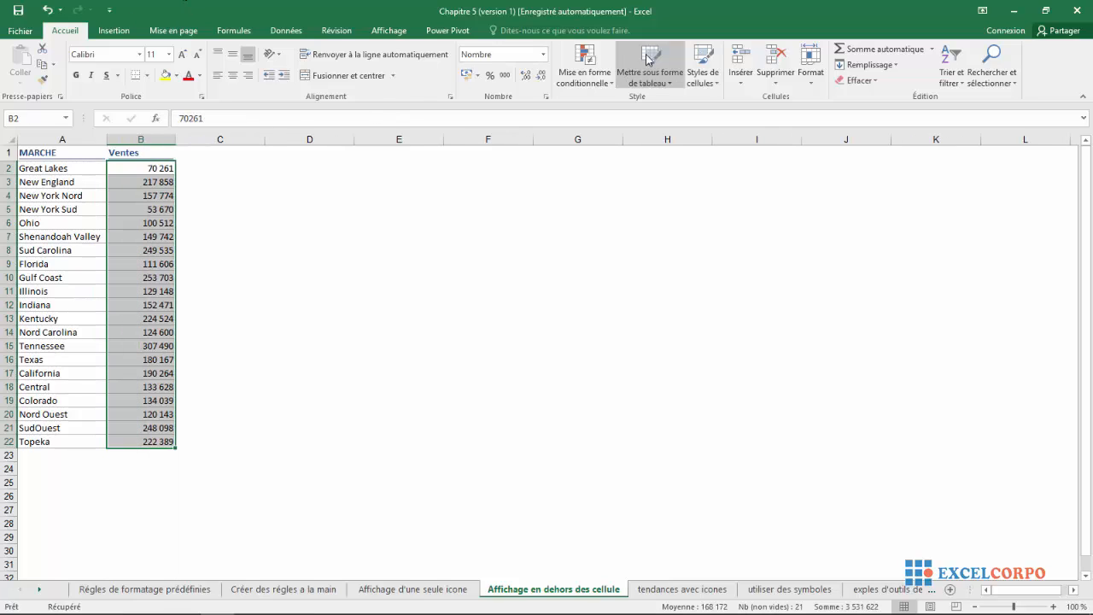
Apply solid-fill light blue data bars to the sales values in B2:B22
{"action": "left_click", "coordinate": [613, 78]}
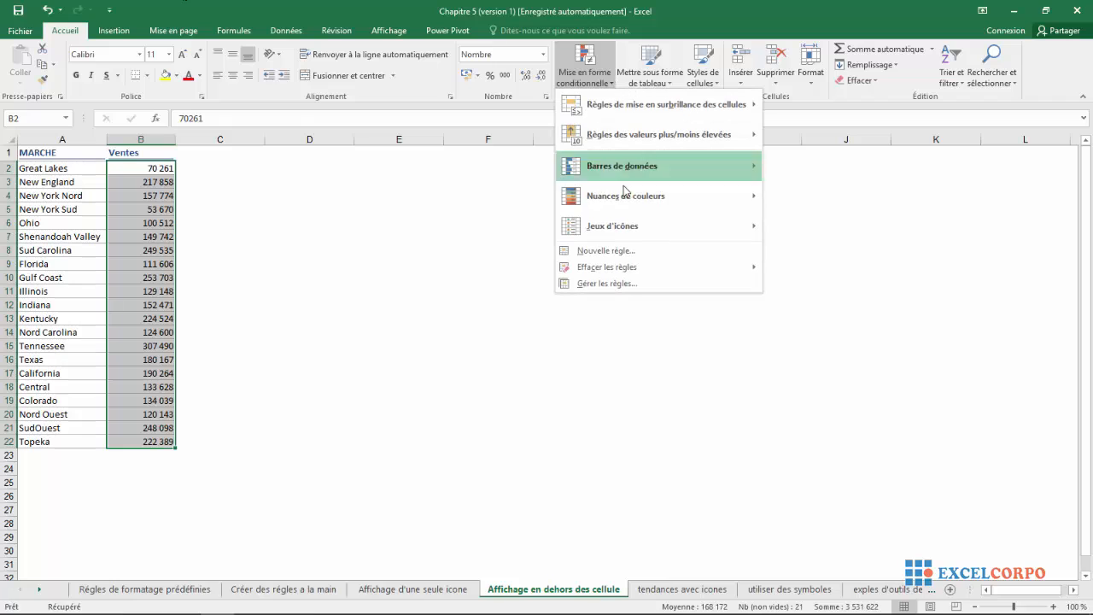
{"action": "mouse_move", "coordinate": [751, 171]}
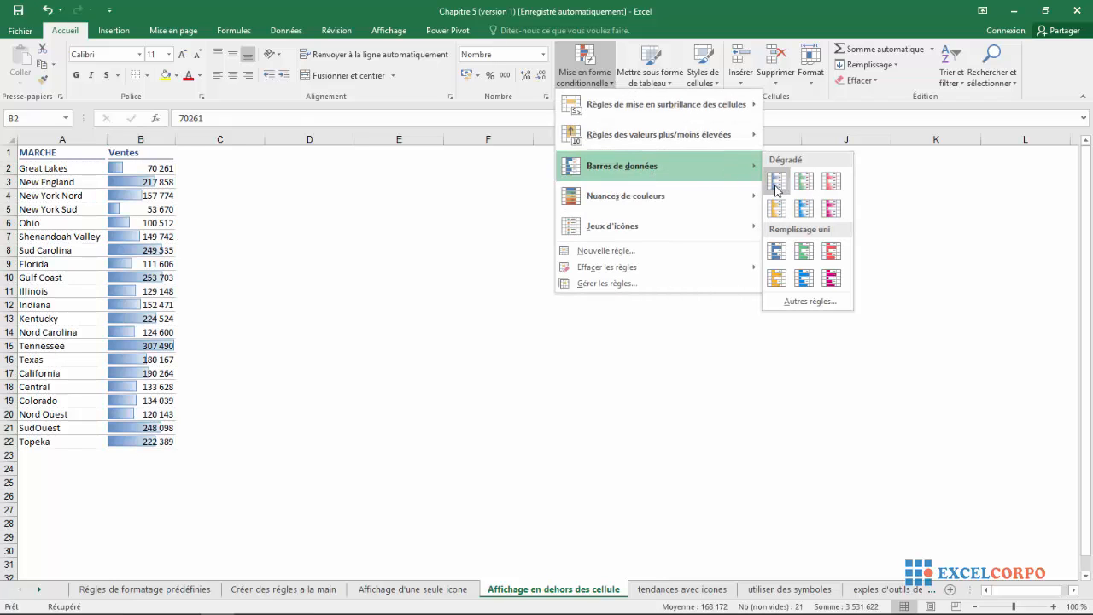
{"action": "left_click", "coordinate": [799, 283]}
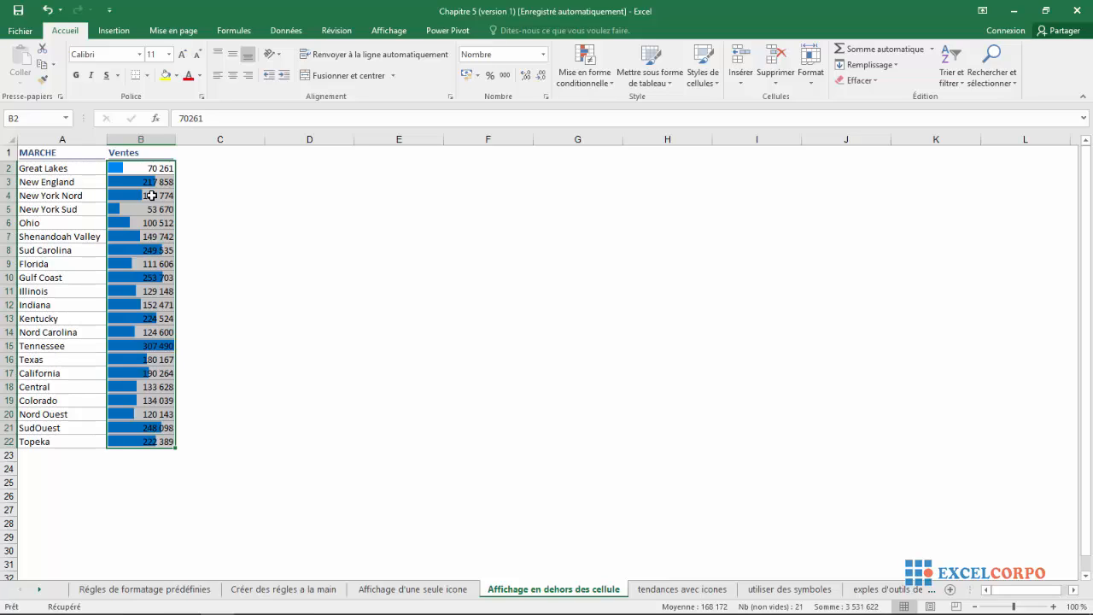
Clear the conditional formatting rules from the entire sheet
{"action": "left_click", "coordinate": [610, 83]}
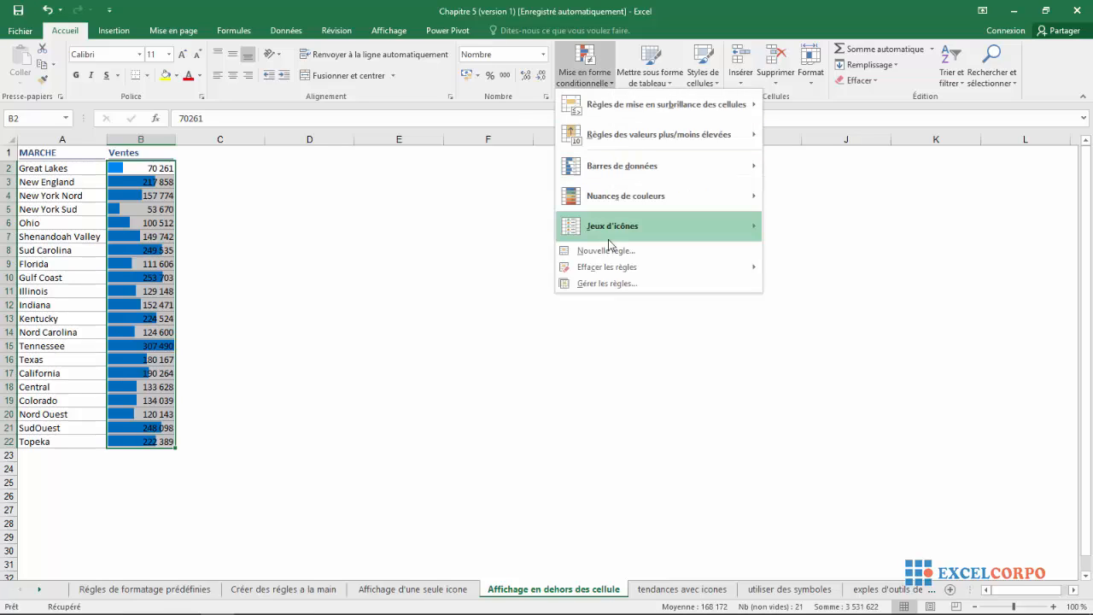
{"action": "mouse_move", "coordinate": [629, 267]}
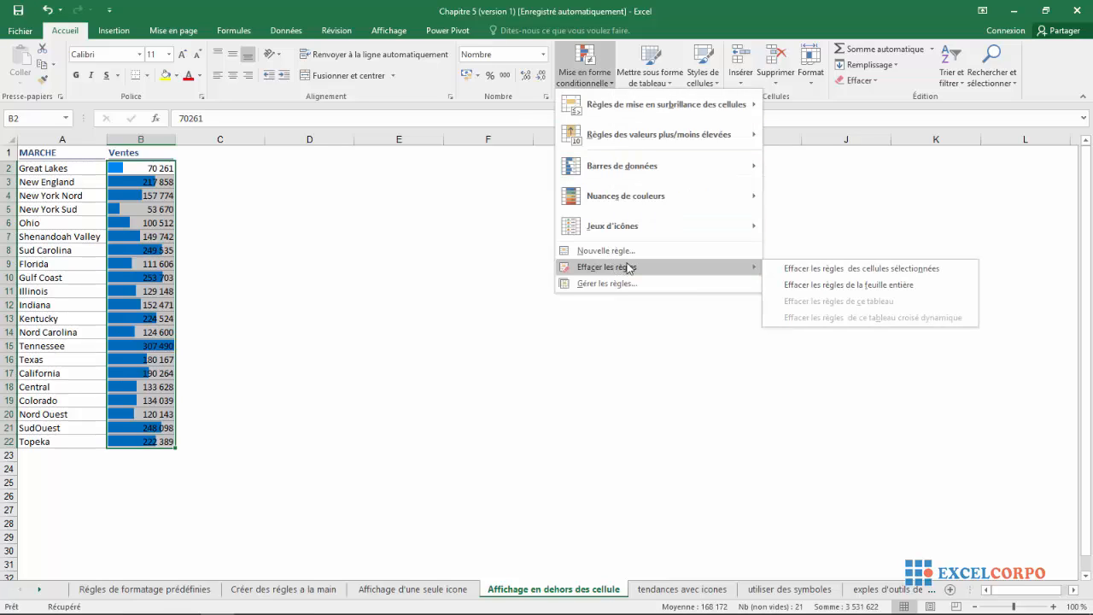
{"action": "left_click", "coordinate": [821, 286]}
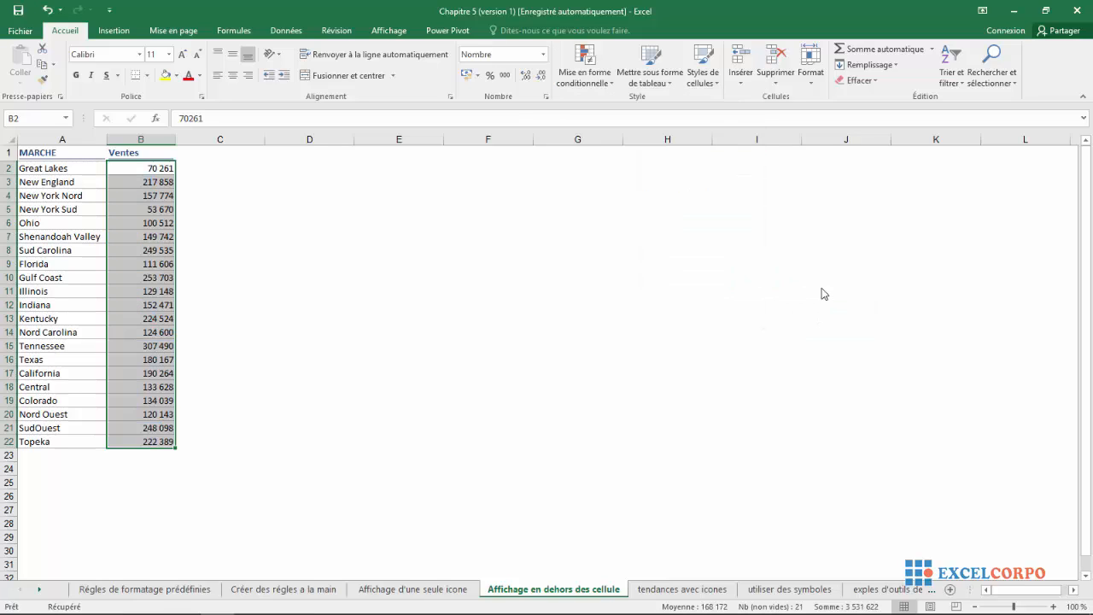
Enter =B2 in cell C2 and copy the formula down to C22
{"action": "left_click", "coordinate": [205, 173]}
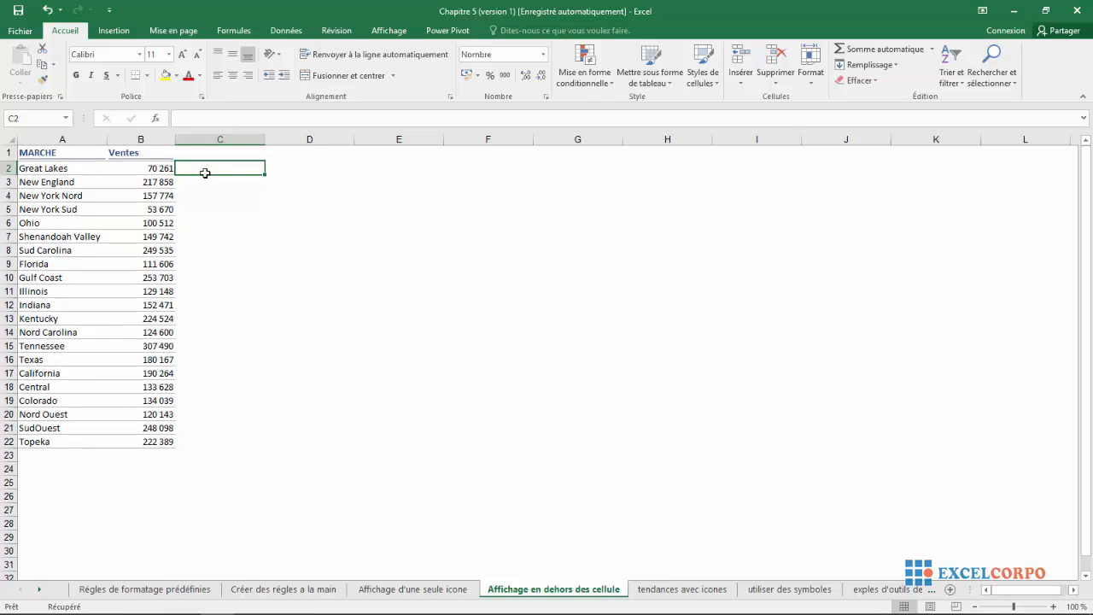
{"action": "type", "text": "="}
{"action": "left_click", "coordinate": [147, 169]}
{"action": "key", "text": "Return"}
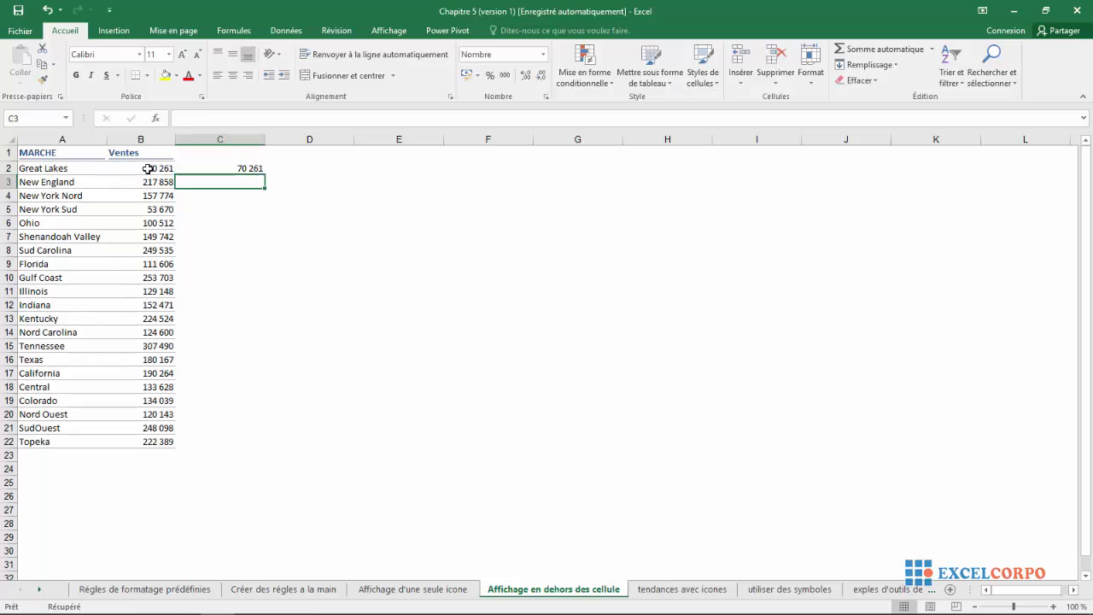
{"action": "left_click", "coordinate": [246, 168]}
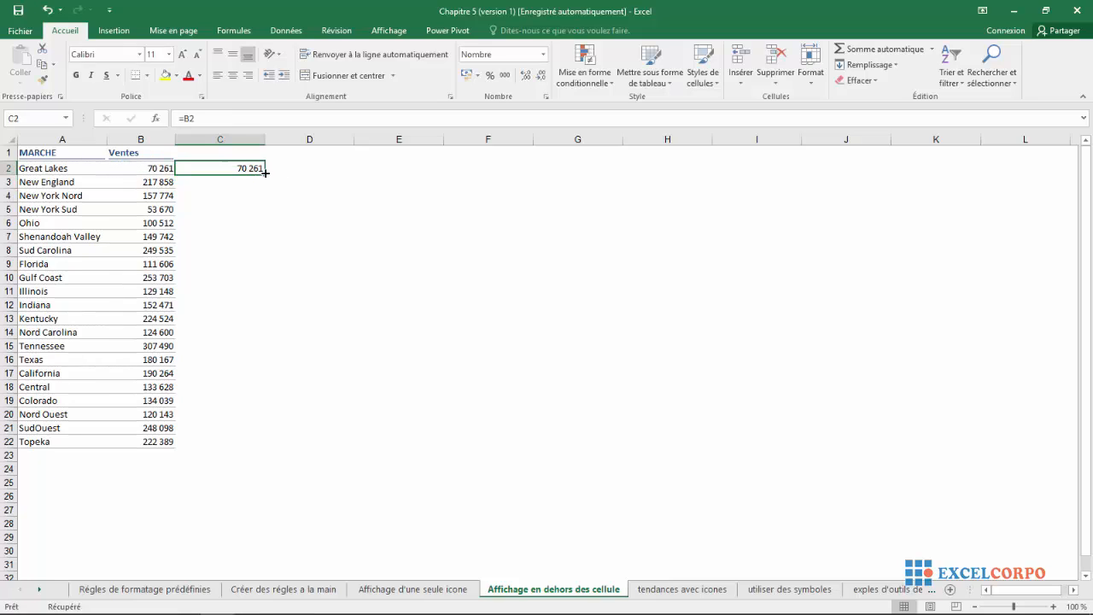
{"action": "left_click_drag", "start_coordinate": [265, 173], "coordinate": [270, 448]}
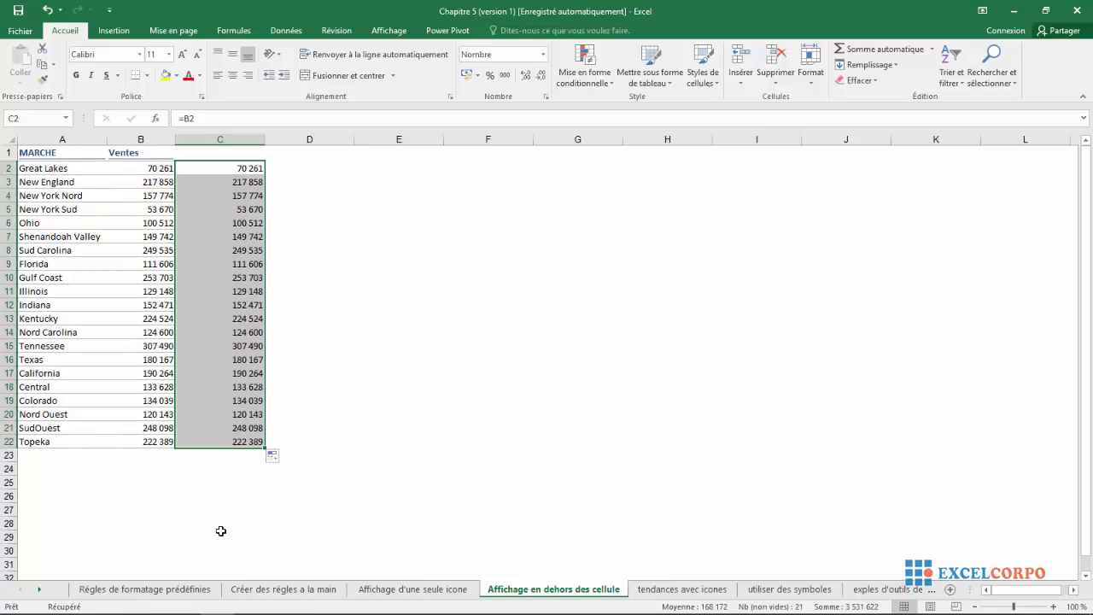
{"action": "left_click", "coordinate": [319, 245]}
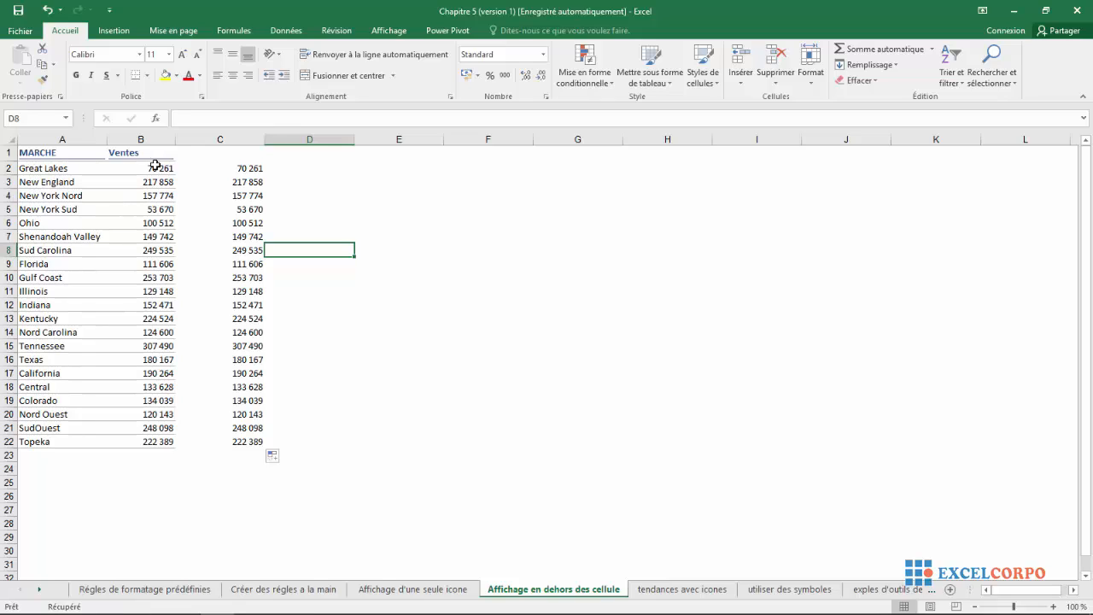
Start a new conditional formatting rule for C2:C22 through the rules manager, using the "Barre de données" style
{"action": "left_click", "coordinate": [248, 168]}
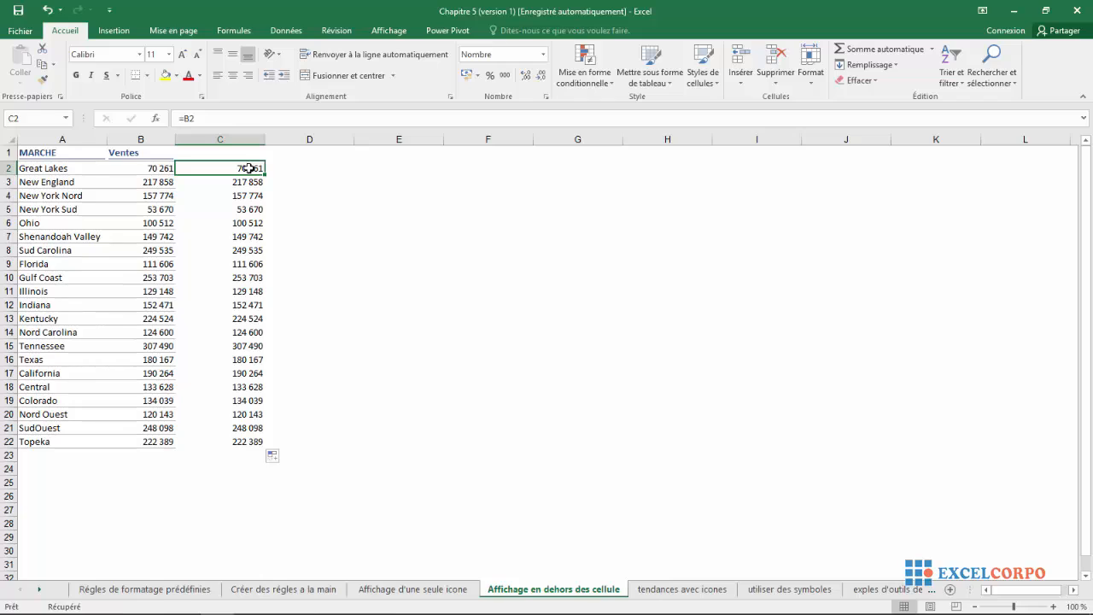
{"action": "left_click_drag", "start_coordinate": [251, 164], "coordinate": [253, 437]}
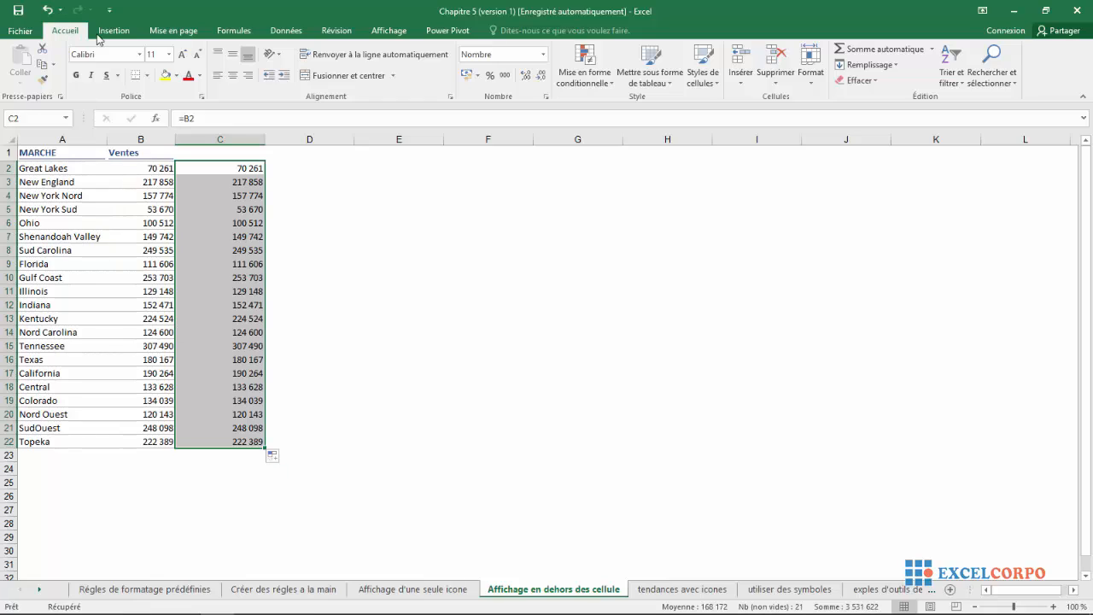
{"action": "left_click", "coordinate": [613, 86]}
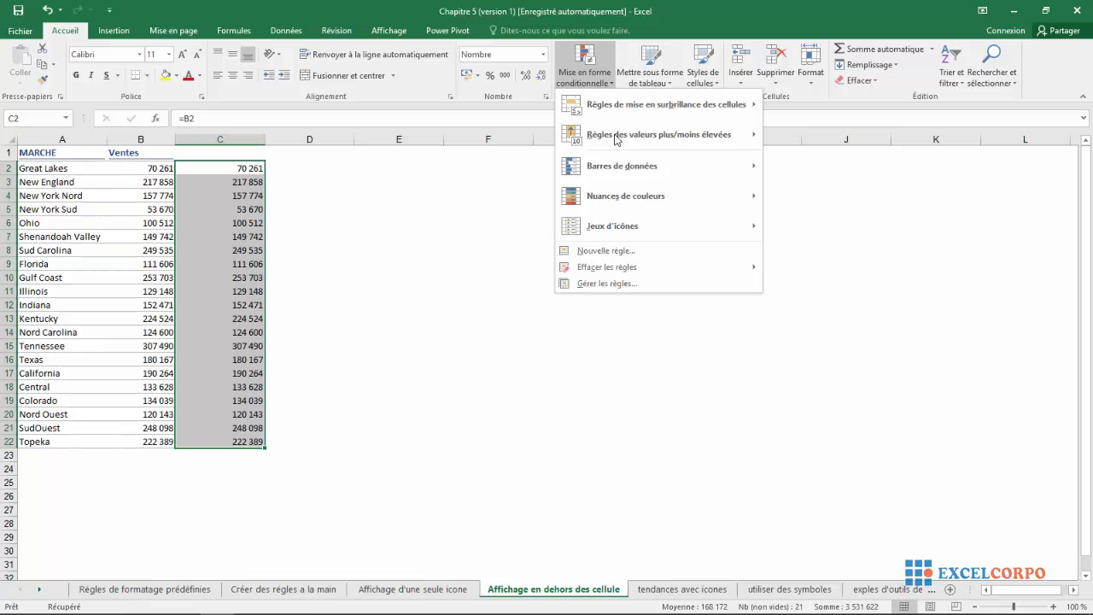
{"action": "left_click", "coordinate": [602, 284]}
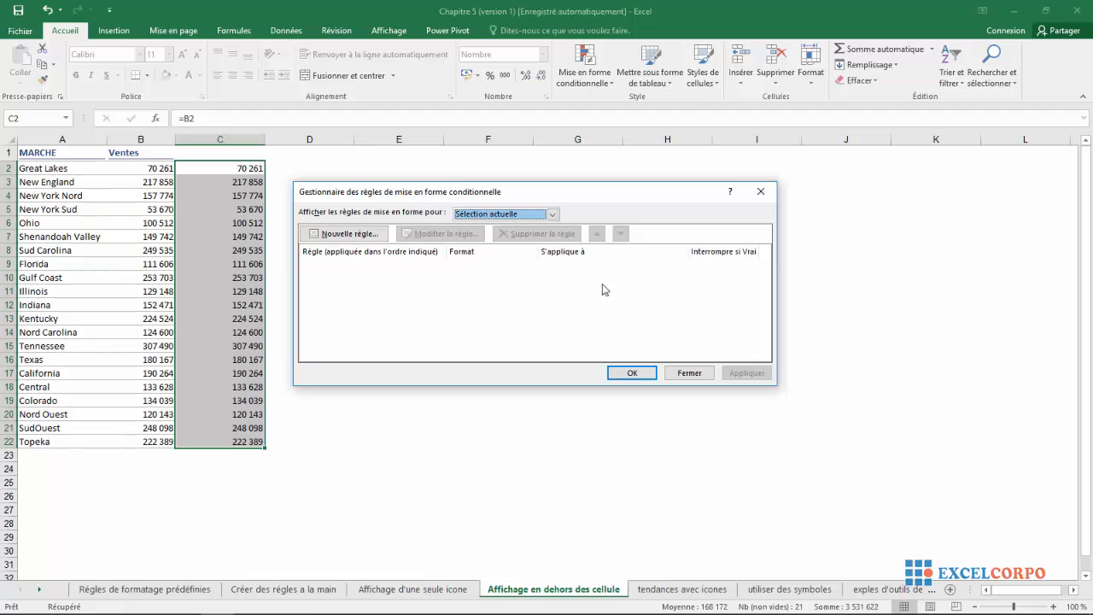
{"action": "mouse_move", "coordinate": [296, 605]}
{"action": "left_click", "coordinate": [330, 234]}
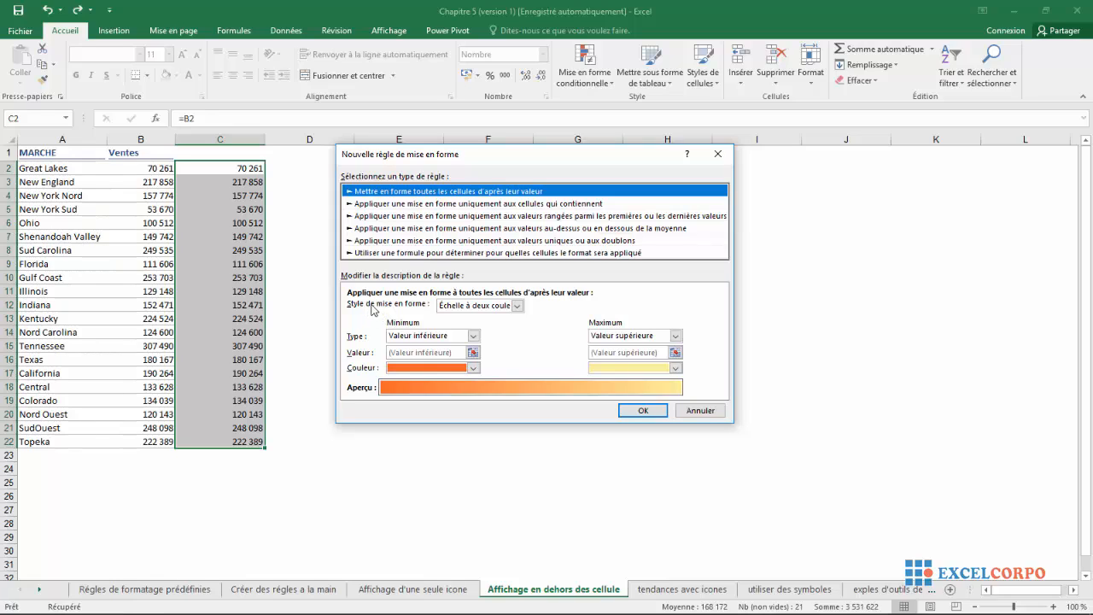
{"action": "left_click", "coordinate": [515, 306]}
{"action": "left_click", "coordinate": [492, 337]}
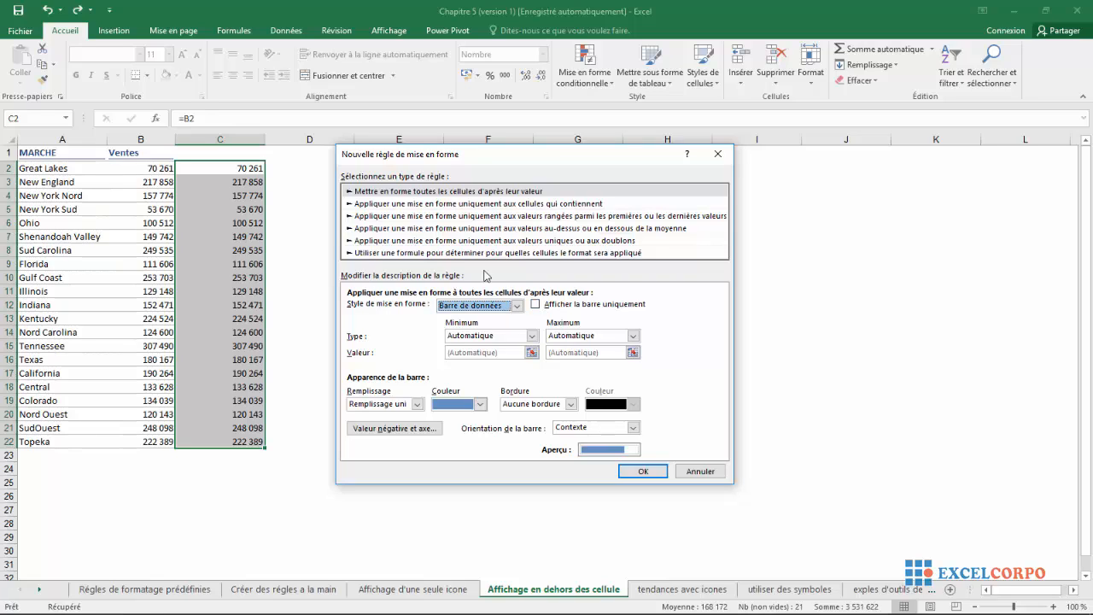
Set the rule to show only the bars, with a "Remplissage uni" fill in dark blue
{"action": "left_click", "coordinate": [536, 305]}
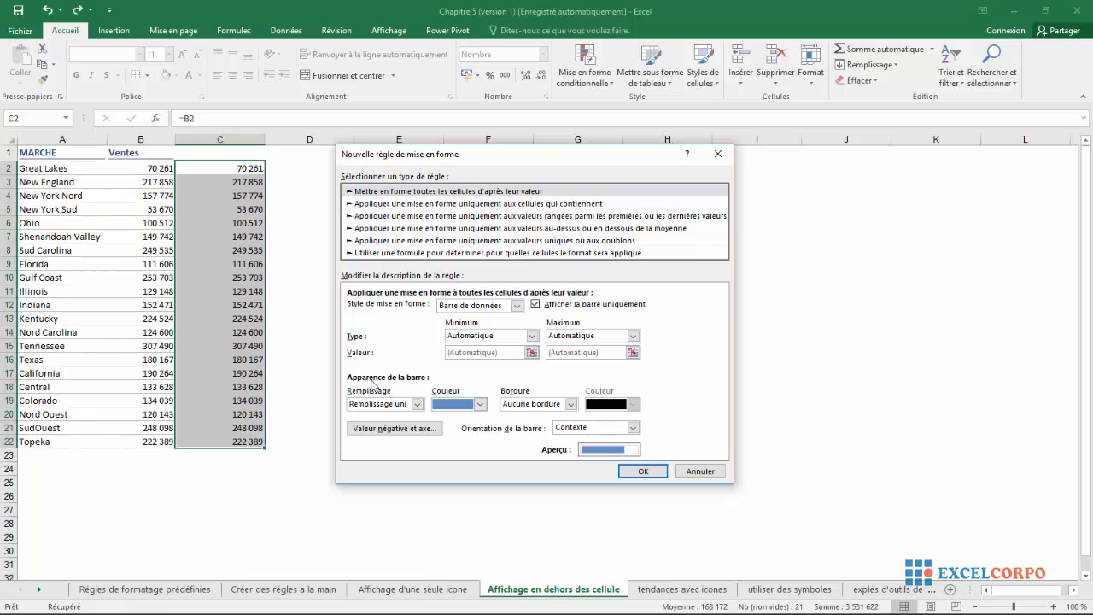
{"action": "left_click", "coordinate": [422, 407]}
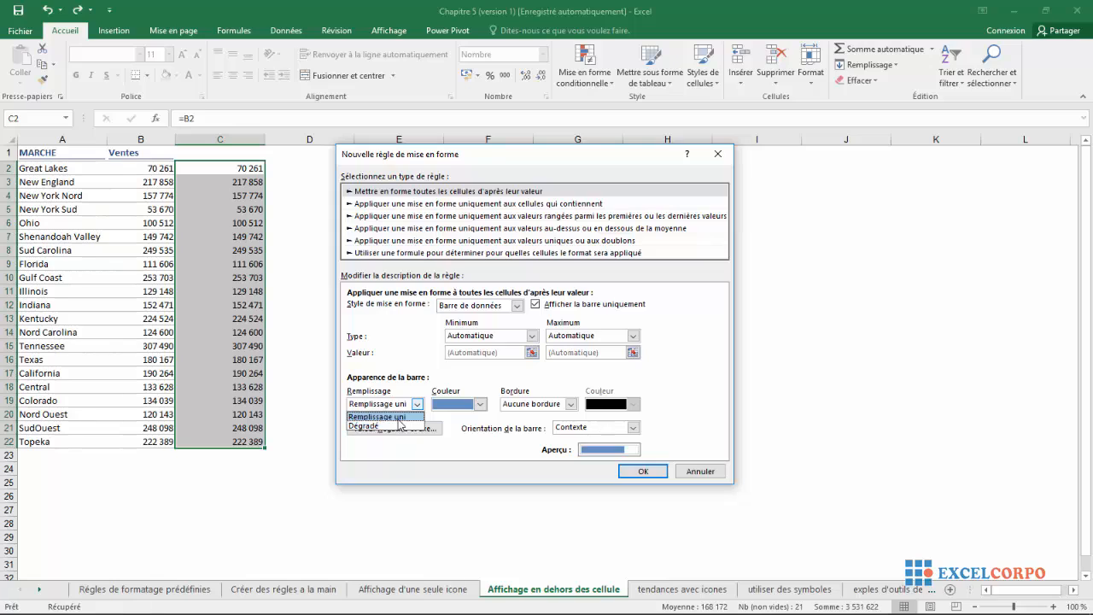
{"action": "left_click", "coordinate": [399, 416]}
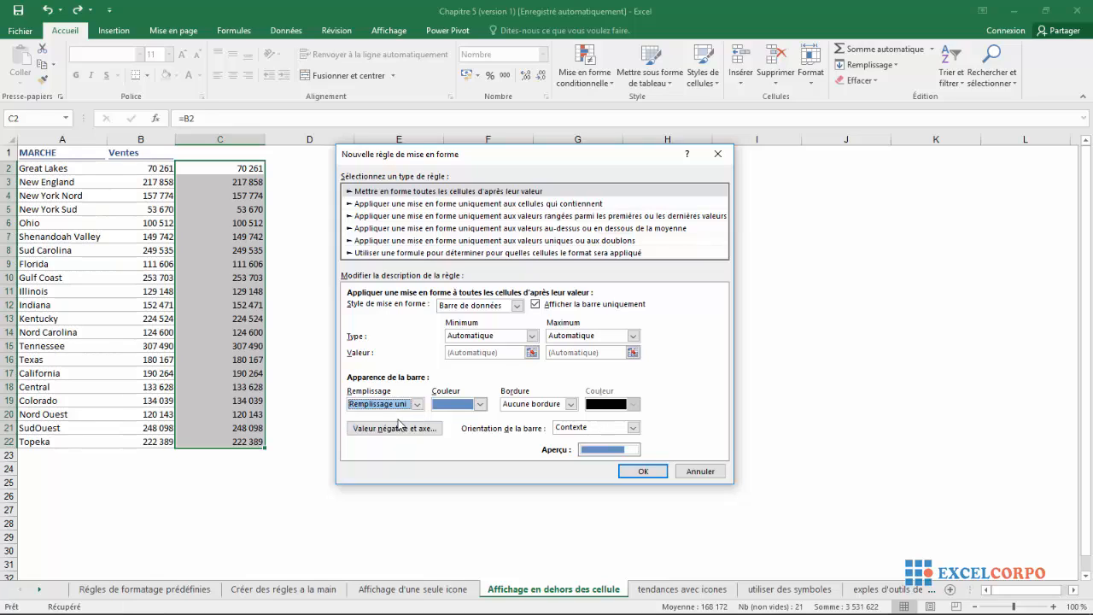
{"action": "left_click", "coordinate": [480, 404]}
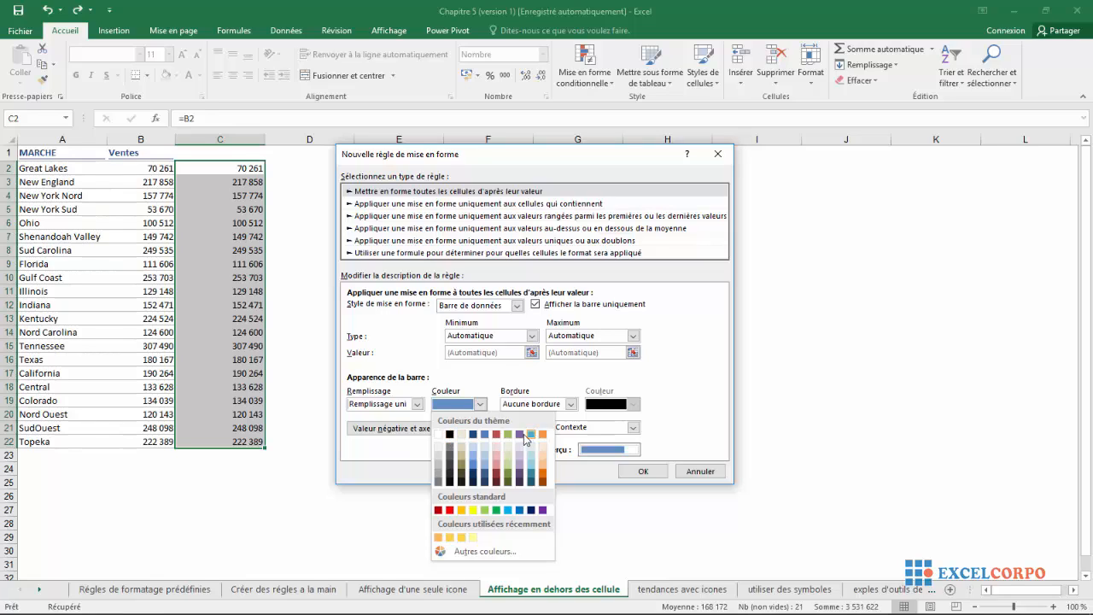
{"action": "left_click", "coordinate": [473, 437]}
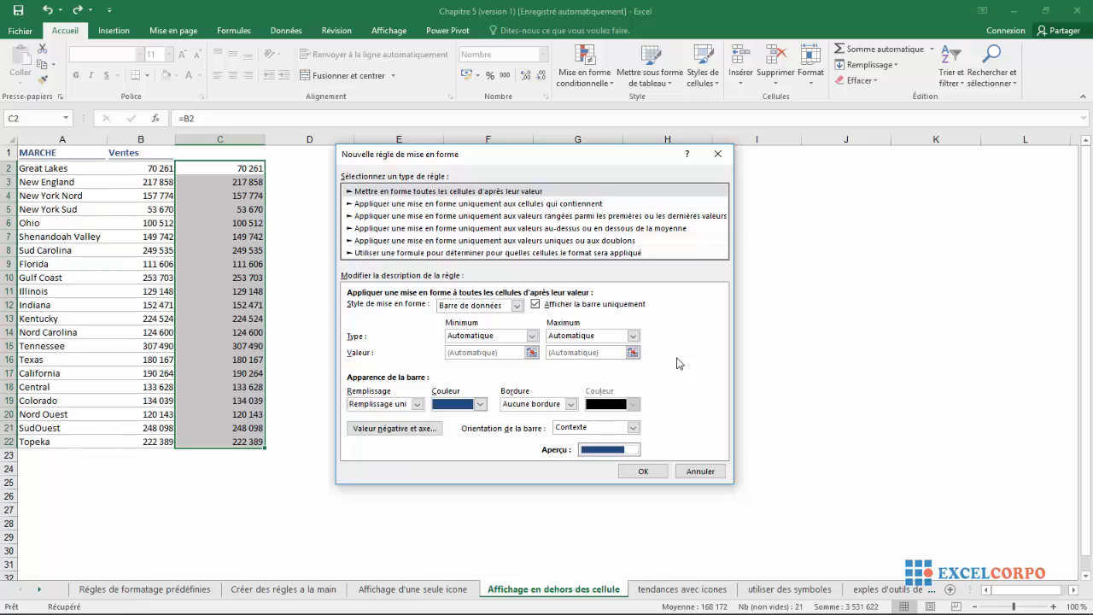
Confirm and apply the data bar rule to C2:C22, and widen column C
{"action": "left_click", "coordinate": [643, 472]}
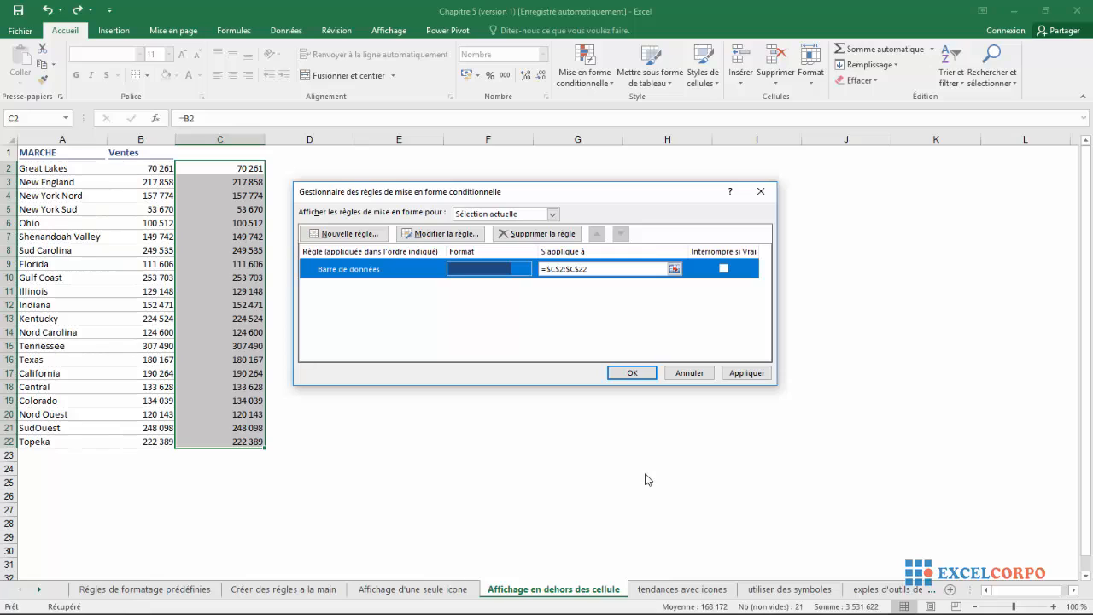
{"action": "mouse_move", "coordinate": [681, 613]}
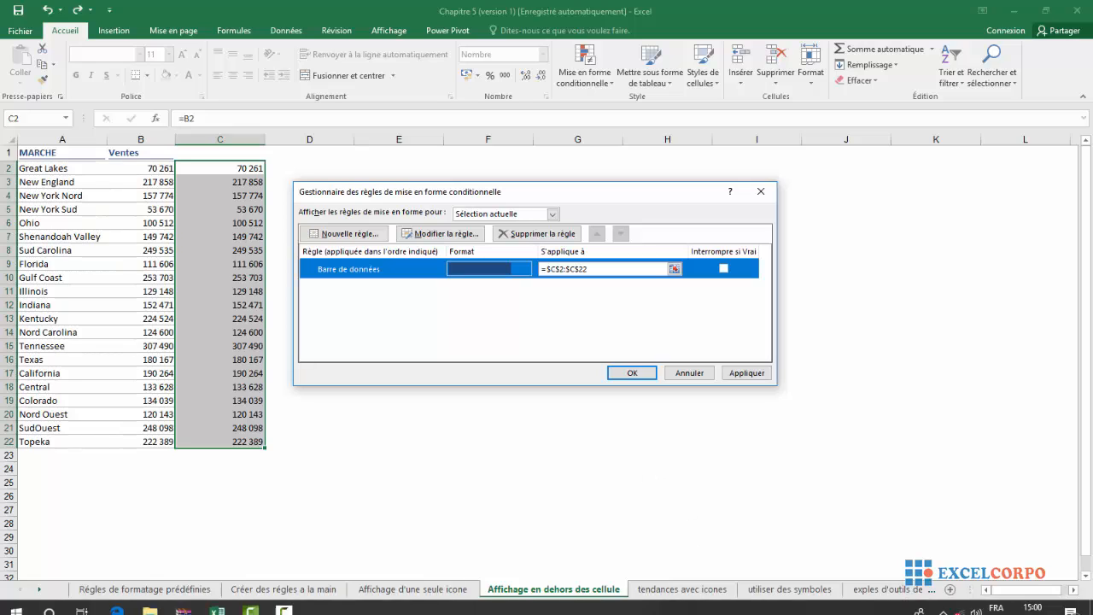
{"action": "left_click", "coordinate": [628, 372]}
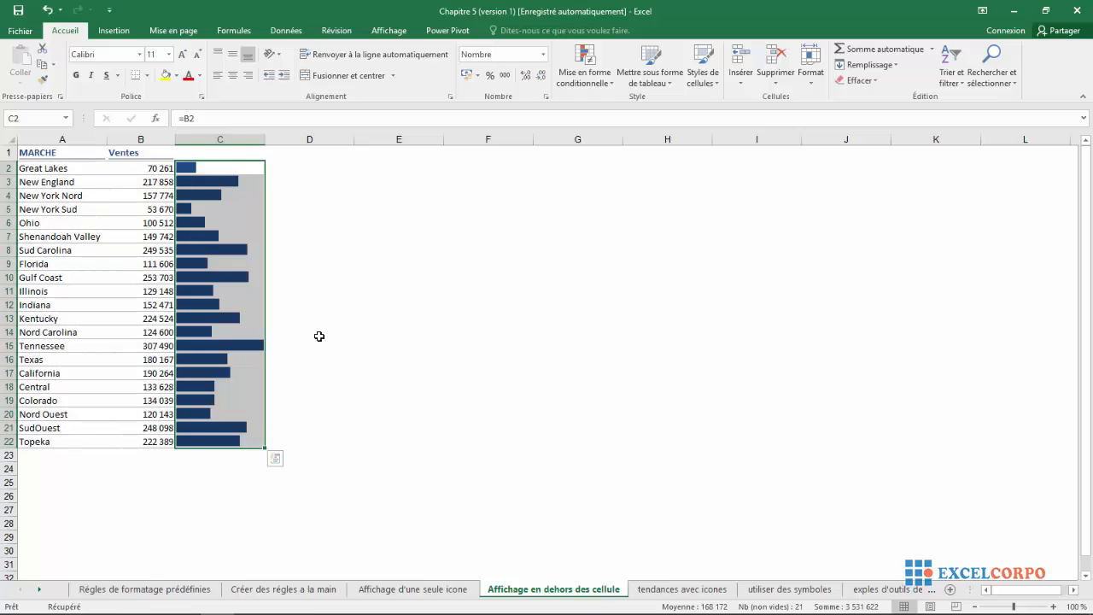
{"action": "left_click", "coordinate": [318, 333]}
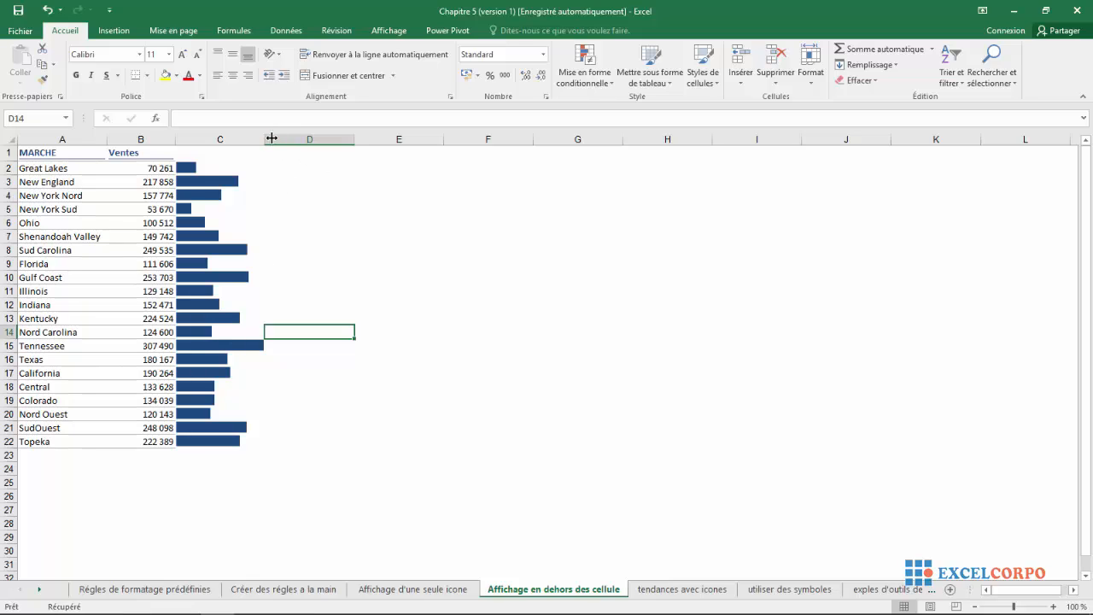
{"action": "left_click_drag", "start_coordinate": [268, 138], "coordinate": [302, 140]}
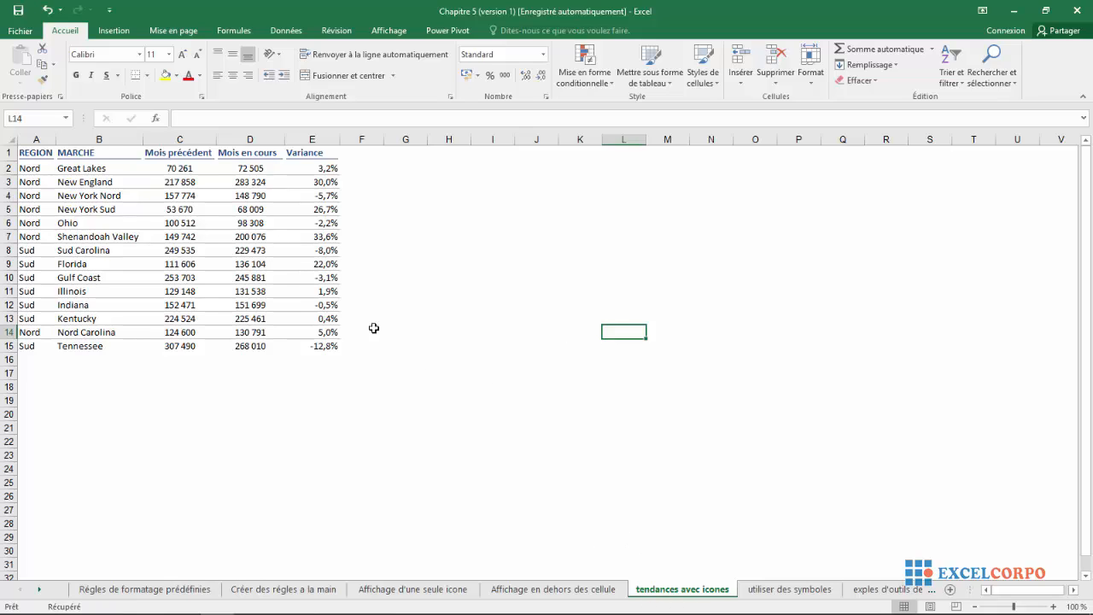
Examine the formulas behind the Variance percentages in column E of the "tendances avec icones" sheet
{"action": "left_click", "coordinate": [317, 185]}
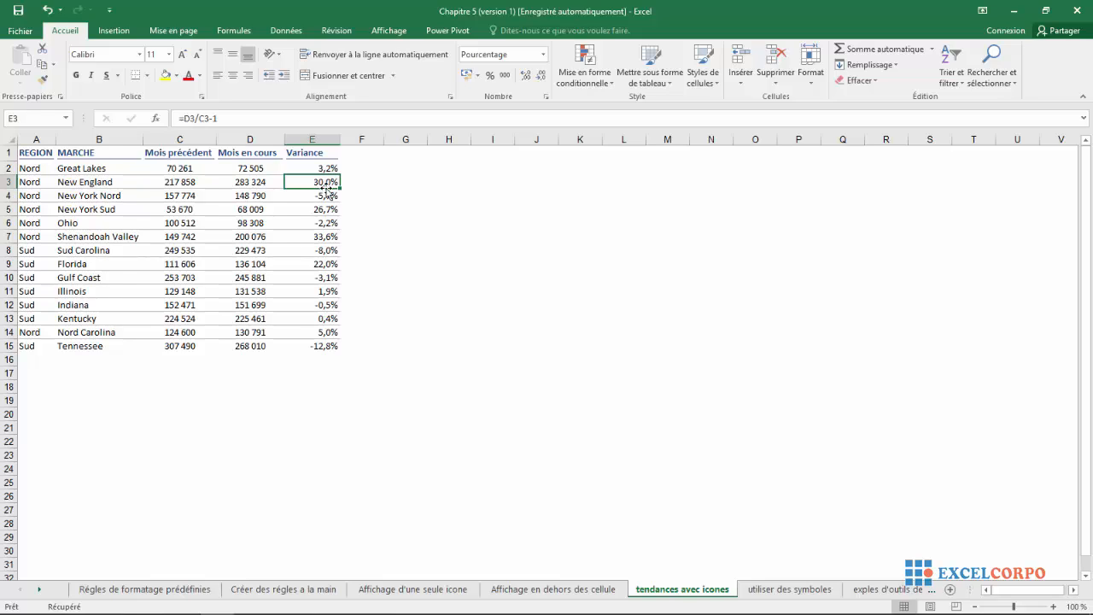
{"action": "left_click", "coordinate": [329, 195]}
{"action": "left_click", "coordinate": [328, 168]}
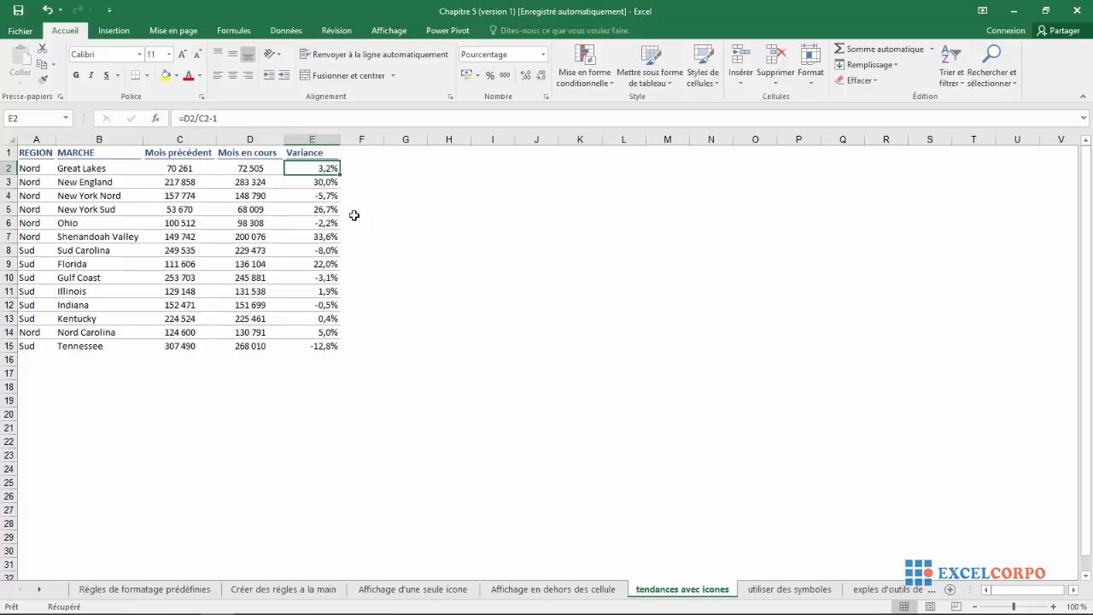
{"action": "key", "text": "Down"}
{"action": "key", "text": "Down"}
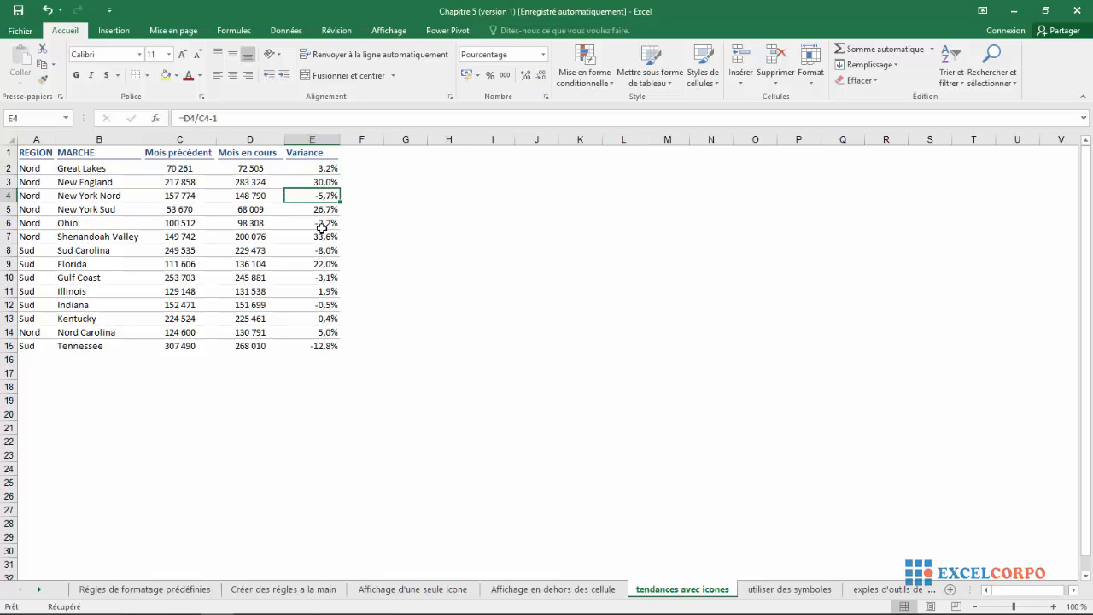
{"action": "key", "text": "Down"}
{"action": "key", "text": "Down"}
{"action": "key", "text": "Down"}
{"action": "key", "text": "Down"}
{"action": "key", "text": "Down"}
{"action": "key", "text": "Down"}
{"action": "key", "text": "Down"}
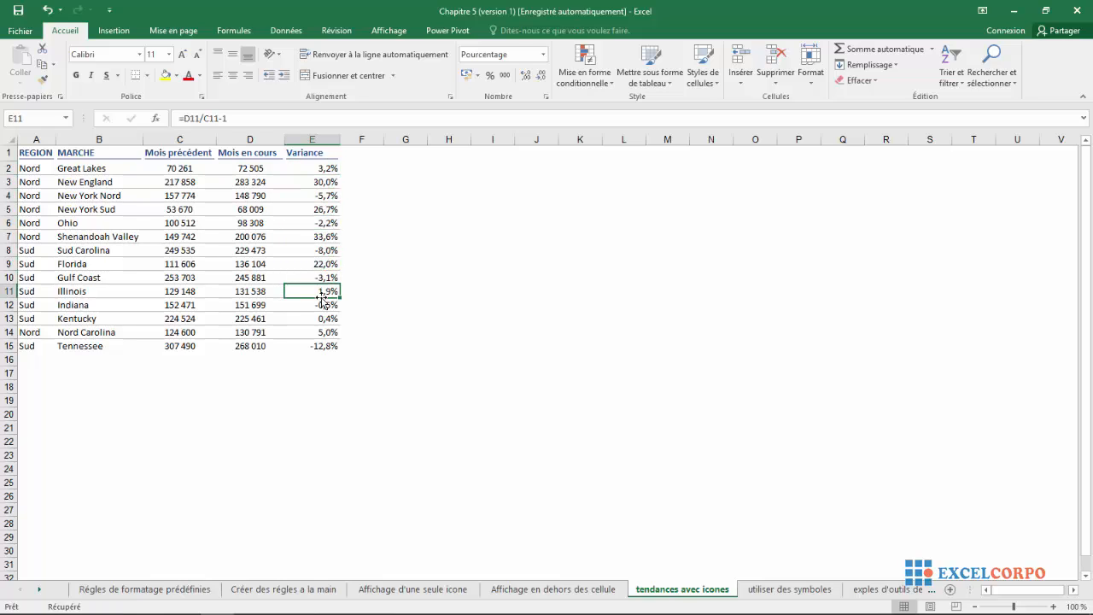
{"action": "left_click_drag", "start_coordinate": [322, 313], "coordinate": [326, 336]}
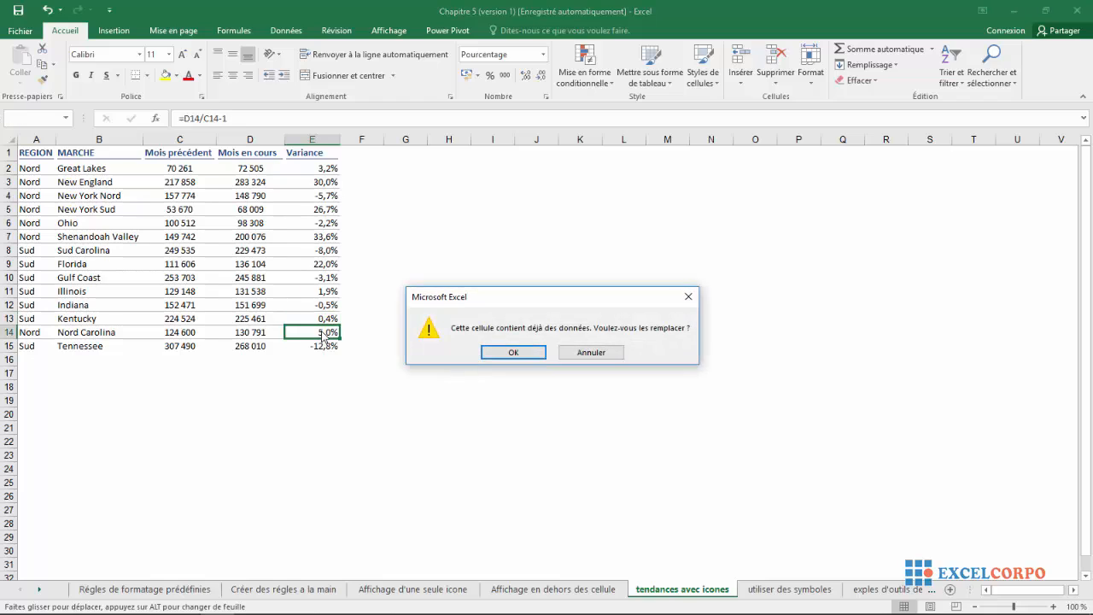
{"action": "left_click", "coordinate": [688, 297]}
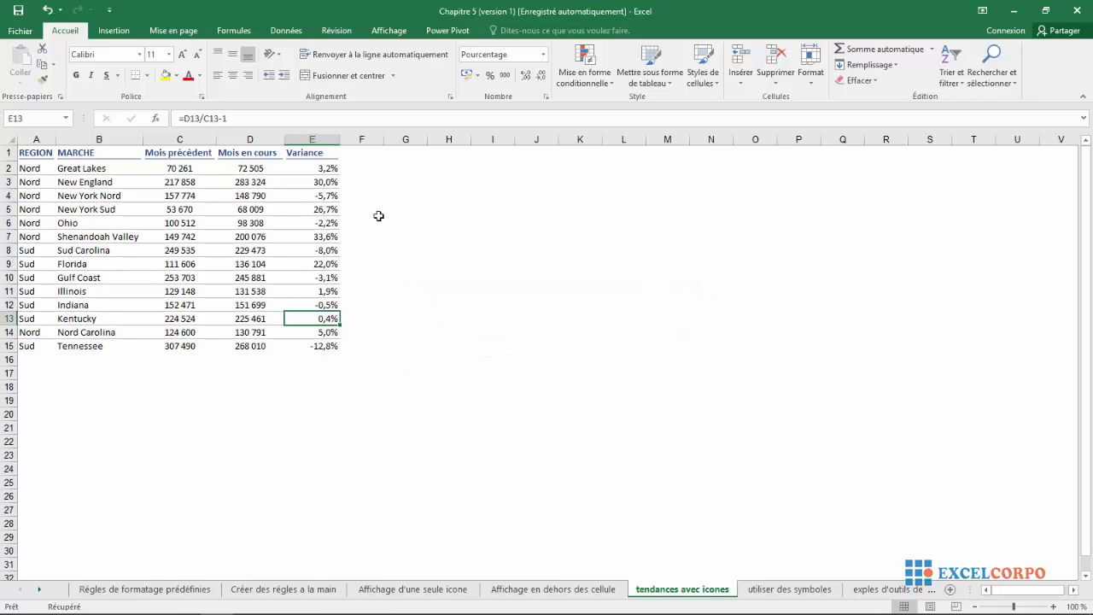
{"action": "left_click", "coordinate": [317, 196]}
{"action": "left_click", "coordinate": [325, 179]}
{"action": "left_click", "coordinate": [324, 167]}
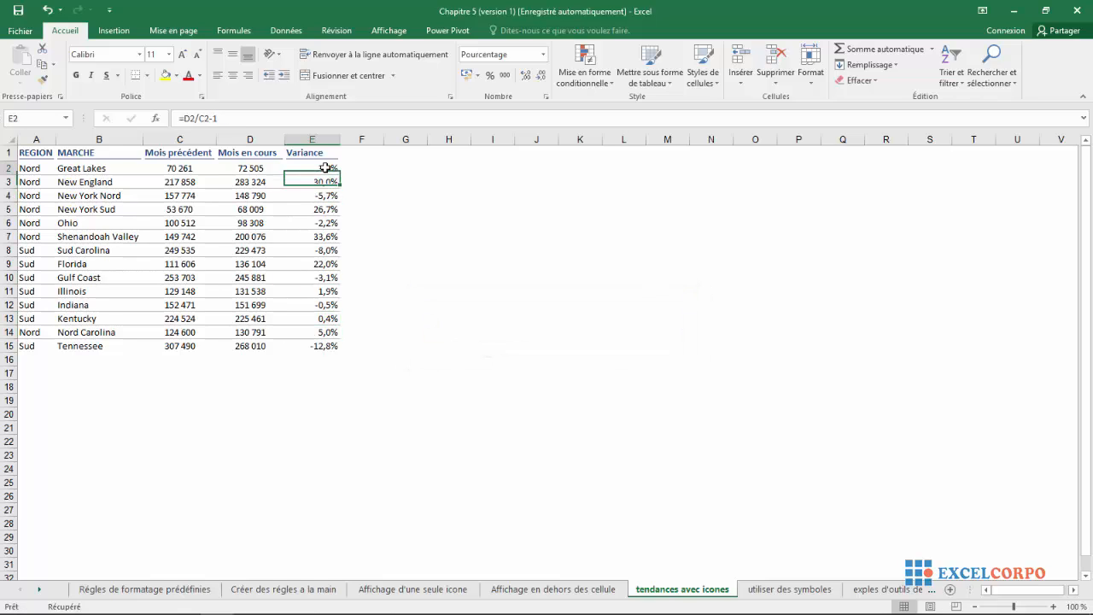
{"action": "left_click", "coordinate": [326, 224]}
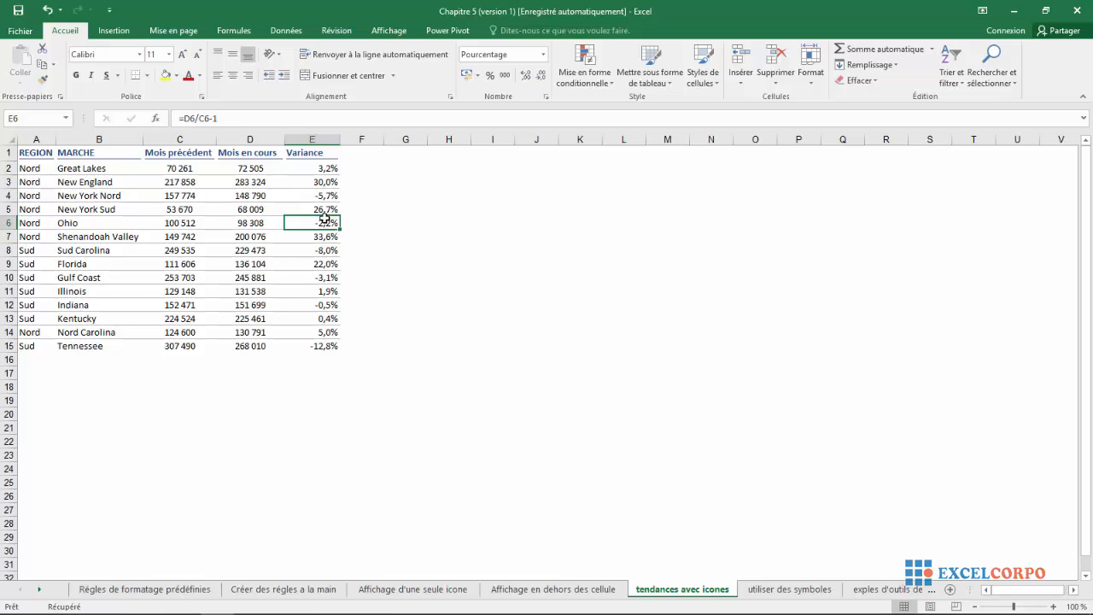
Apply the directional icon set with three coloured arrows to the Variance values in E2:E15
{"action": "left_click_drag", "start_coordinate": [333, 168], "coordinate": [324, 350]}
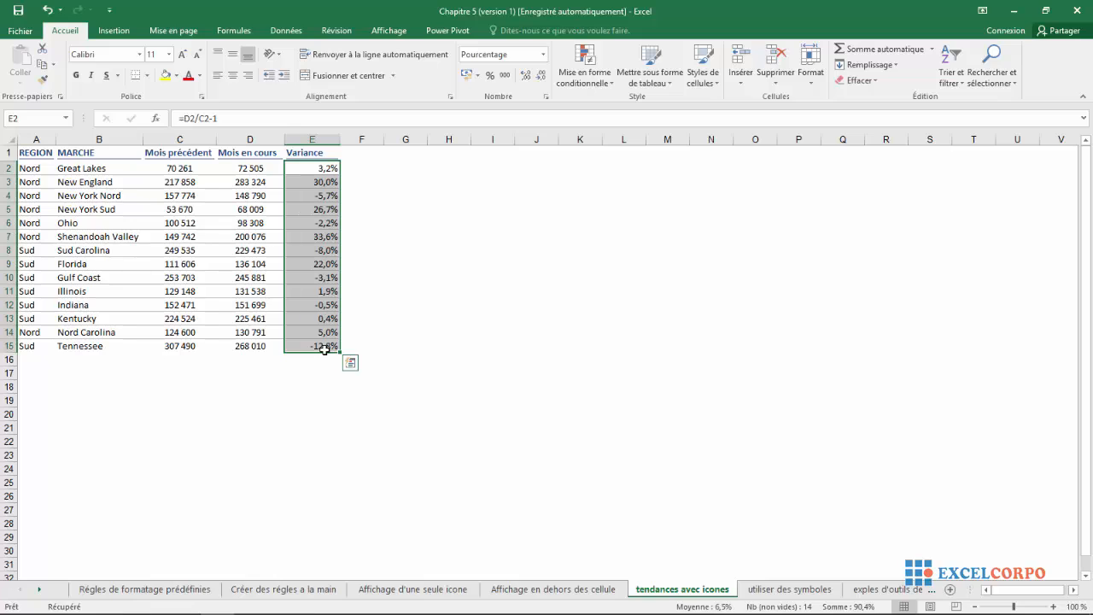
{"action": "left_click", "coordinate": [612, 85]}
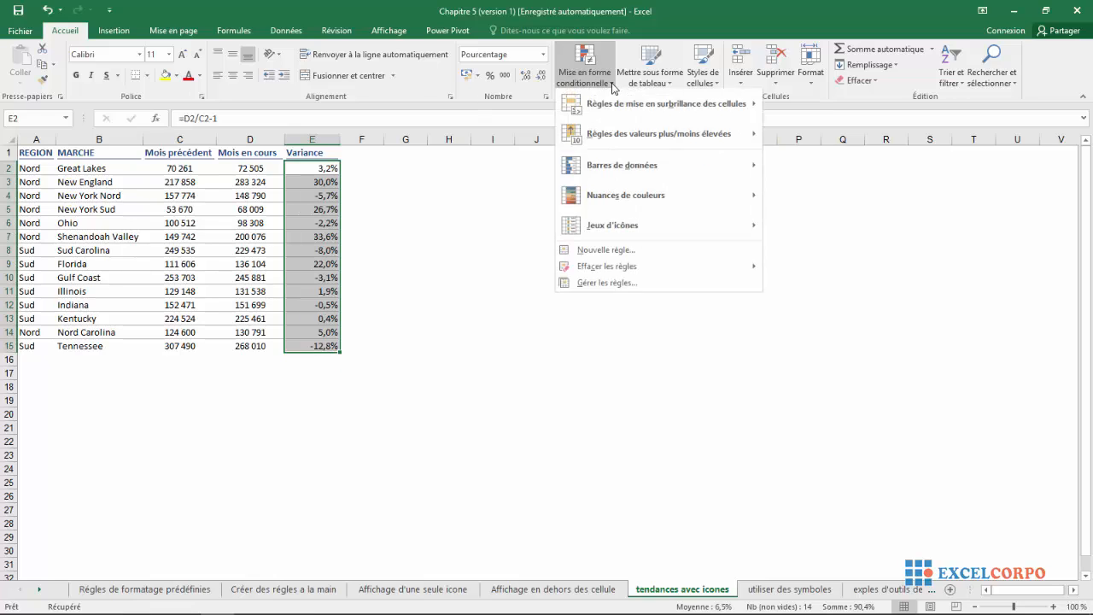
{"action": "mouse_move", "coordinate": [683, 223]}
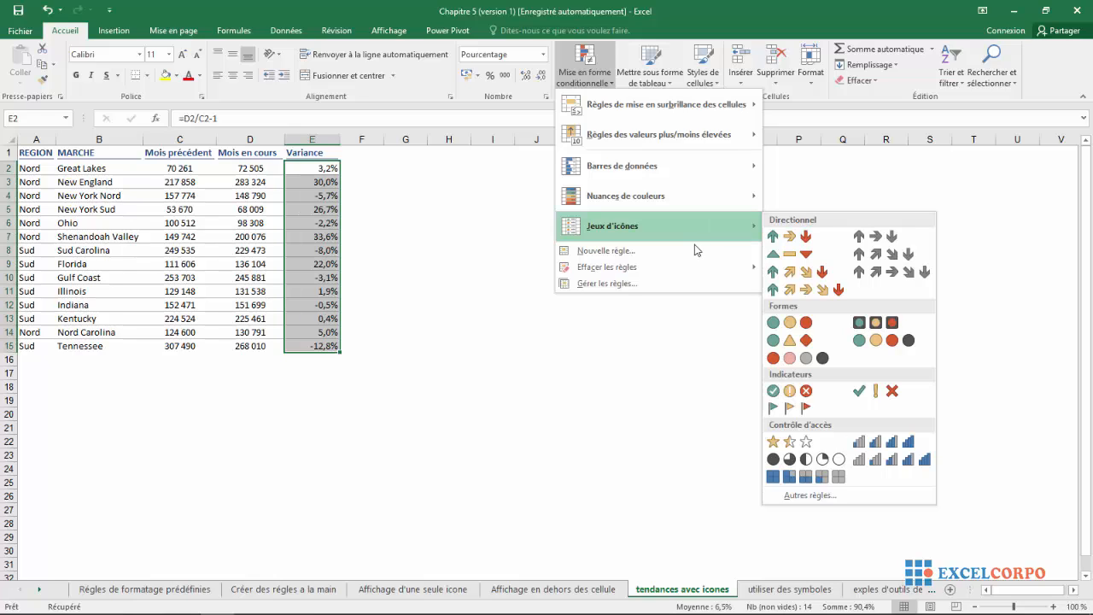
{"action": "left_click", "coordinate": [800, 239]}
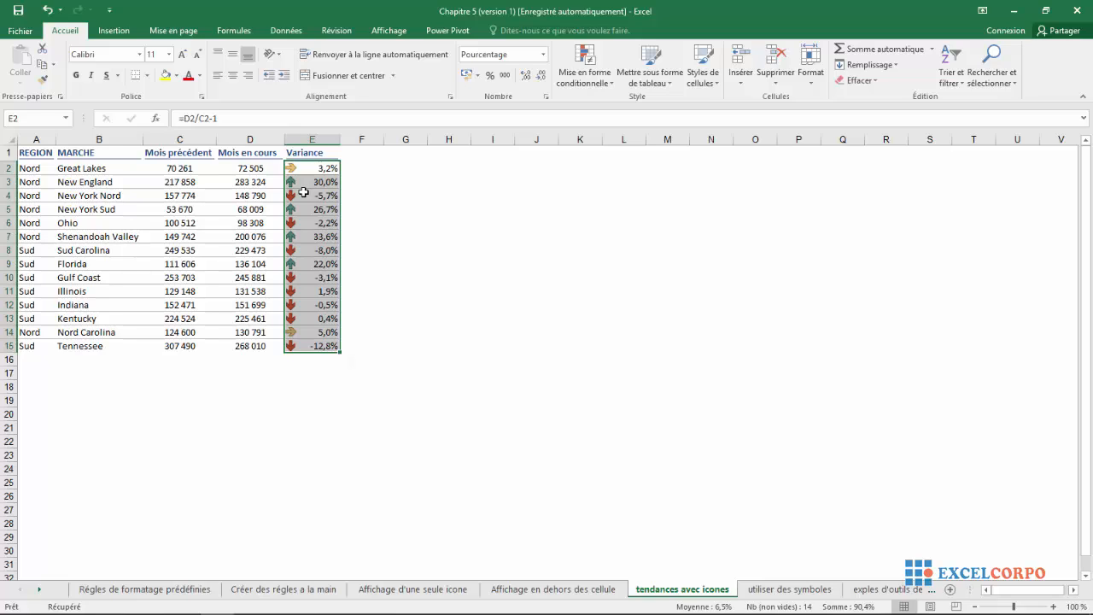
Open the icon set rule on E2:E15 for editing and set both threshold types to Nombre
{"action": "left_click", "coordinate": [610, 86]}
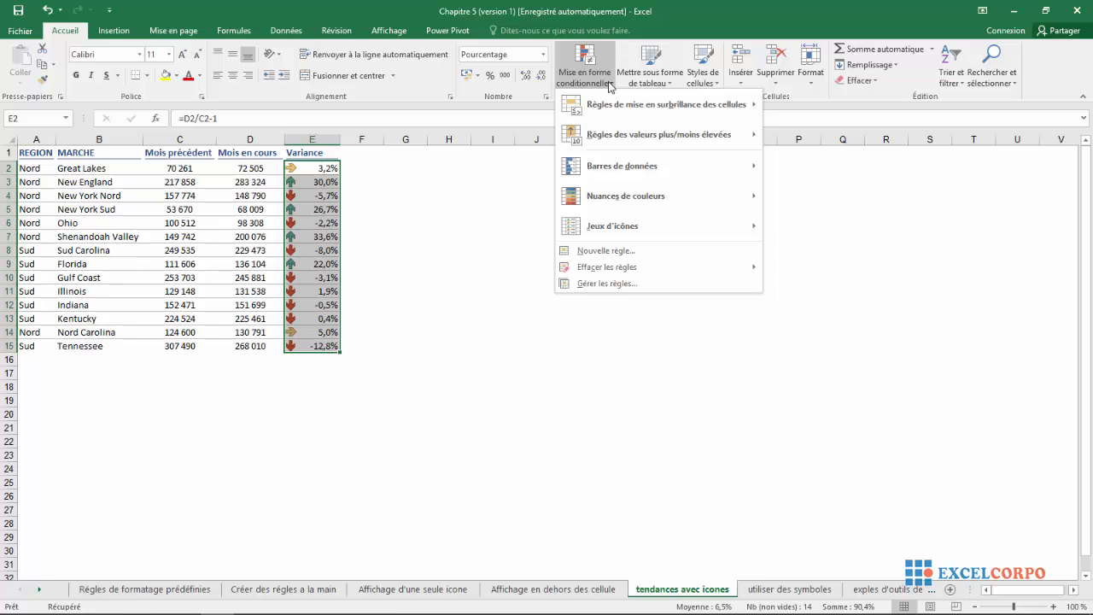
{"action": "left_click", "coordinate": [629, 288]}
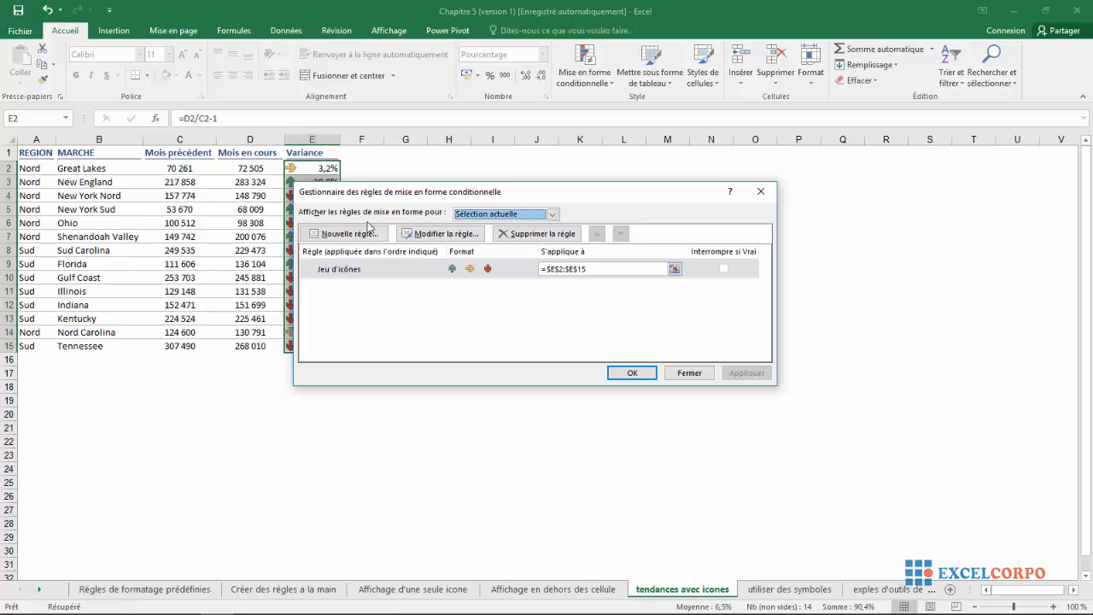
{"action": "left_click", "coordinate": [430, 236]}
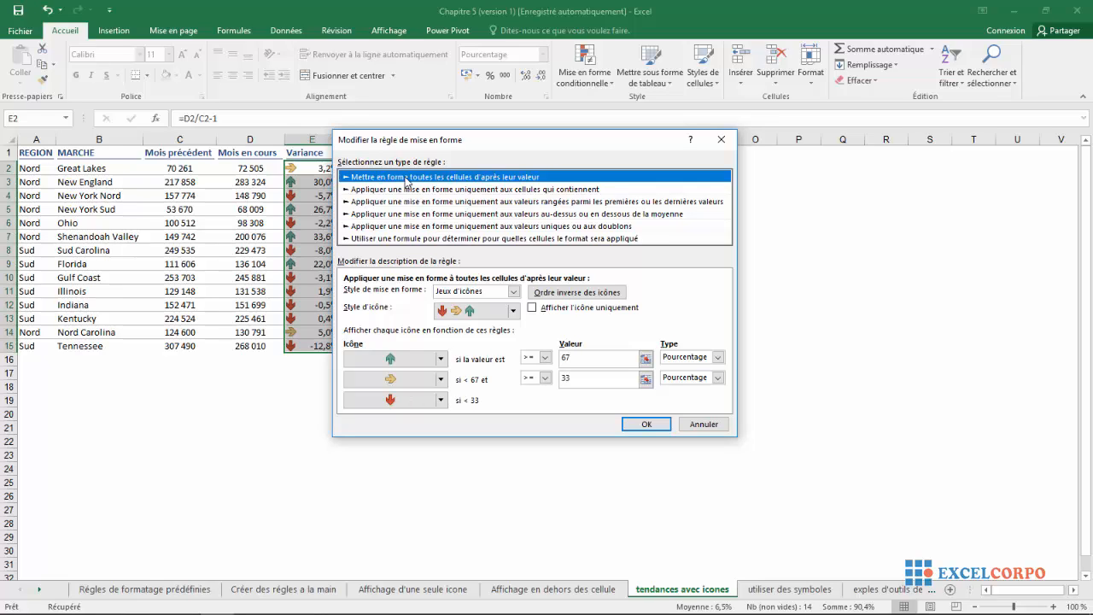
{"action": "left_click_drag", "start_coordinate": [484, 140], "coordinate": [545, 179]}
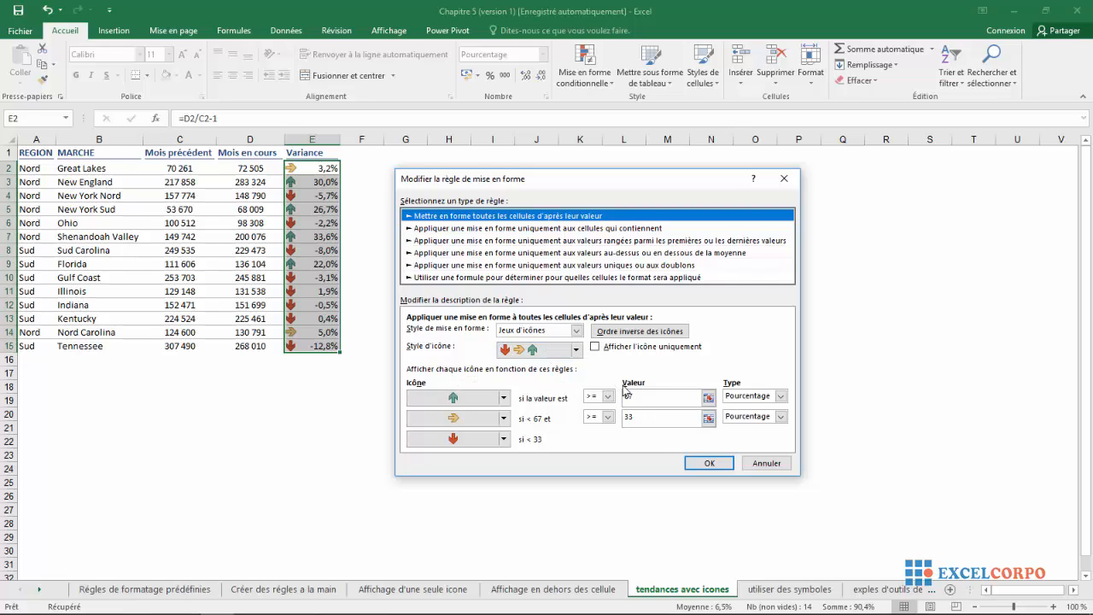
{"action": "left_click", "coordinate": [780, 396]}
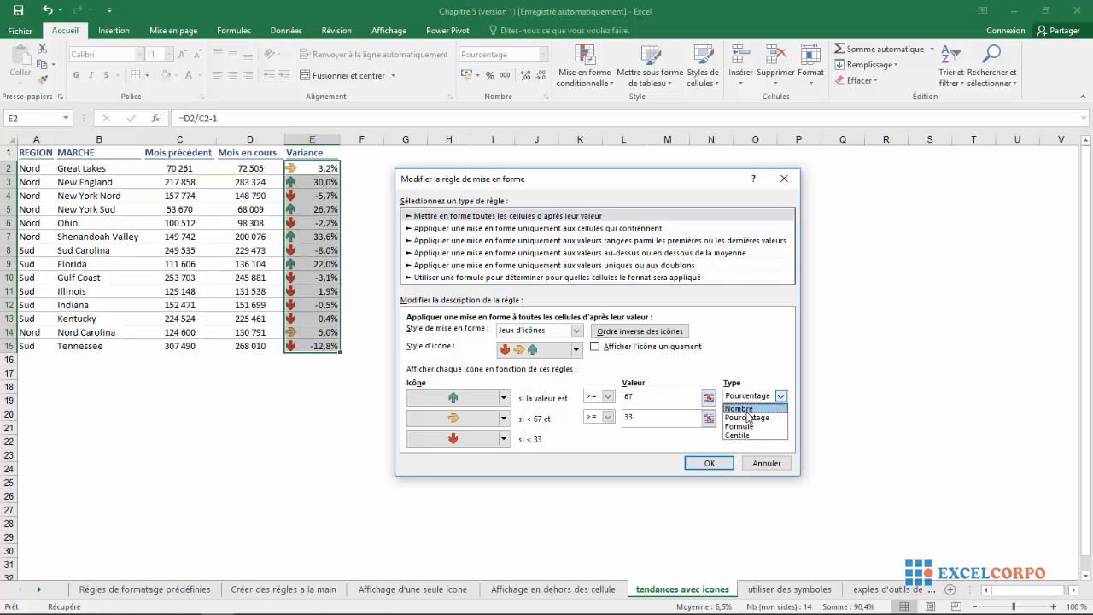
{"action": "left_click", "coordinate": [743, 408]}
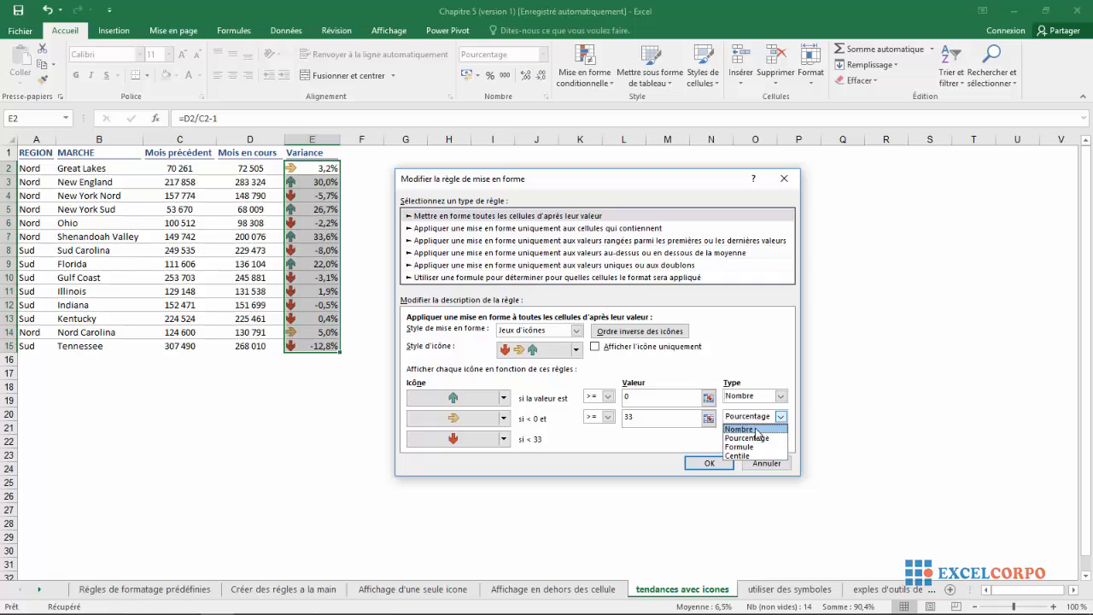
{"action": "left_click", "coordinate": [773, 428]}
Set the green arrow threshold to >= 0,03 and the yellow arrow threshold to >= -0,03, and apply the rule
{"action": "left_click", "coordinate": [663, 398]}
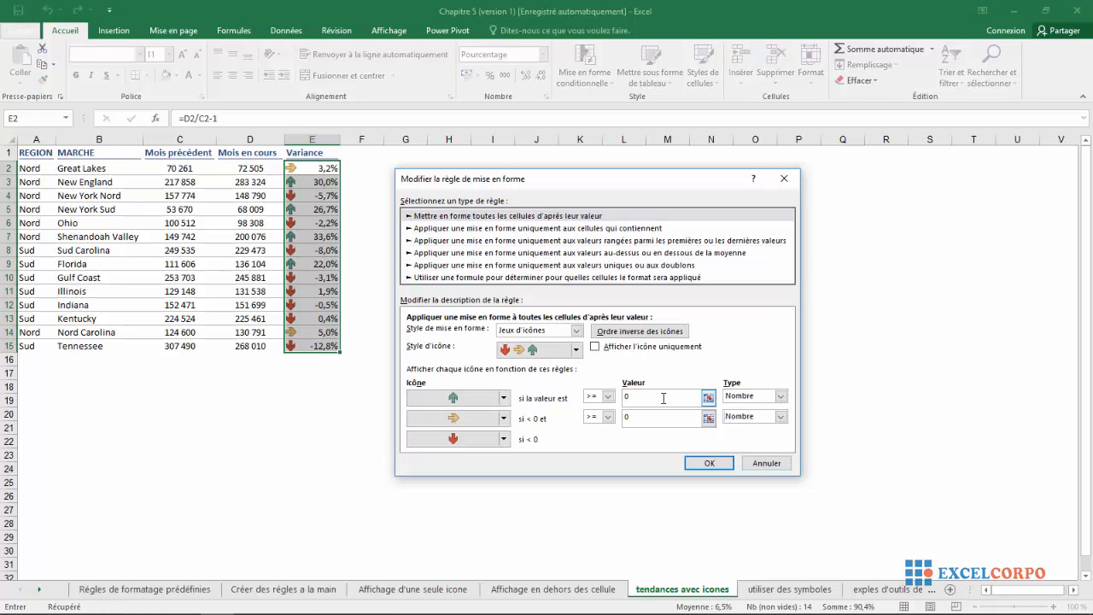
{"action": "key", "text": "BackSpace"}
{"action": "type", "text": "-"}
{"action": "type", "text": "0,03"}
{"action": "left_click", "coordinate": [626, 416]}
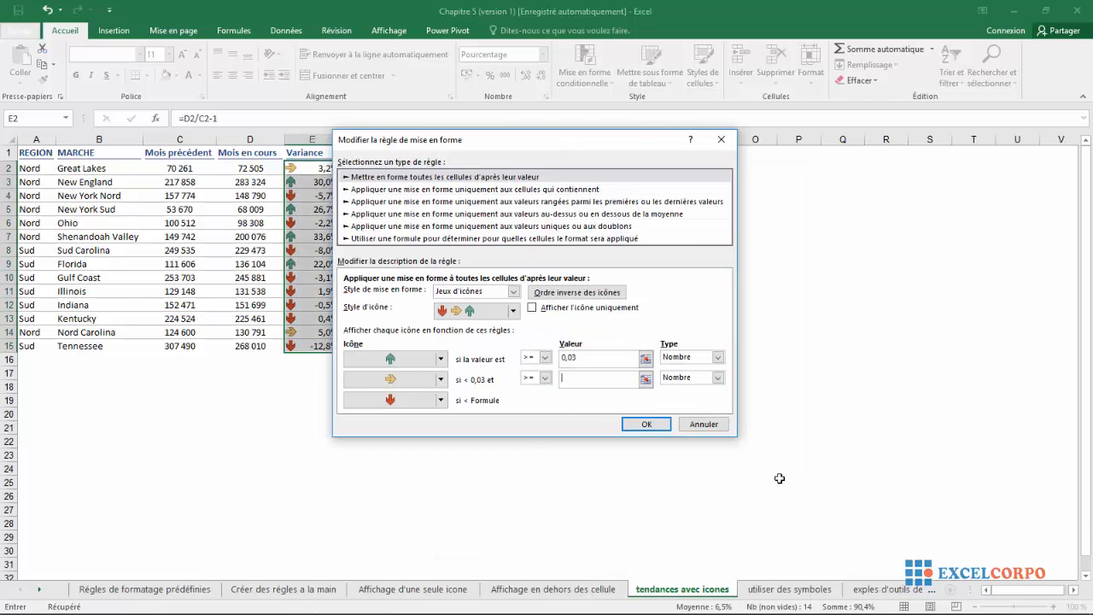
{"action": "type", "text": "-0m"}
{"action": "key", "text": "BackSpace"}
{"action": "type", "text": ",03"}
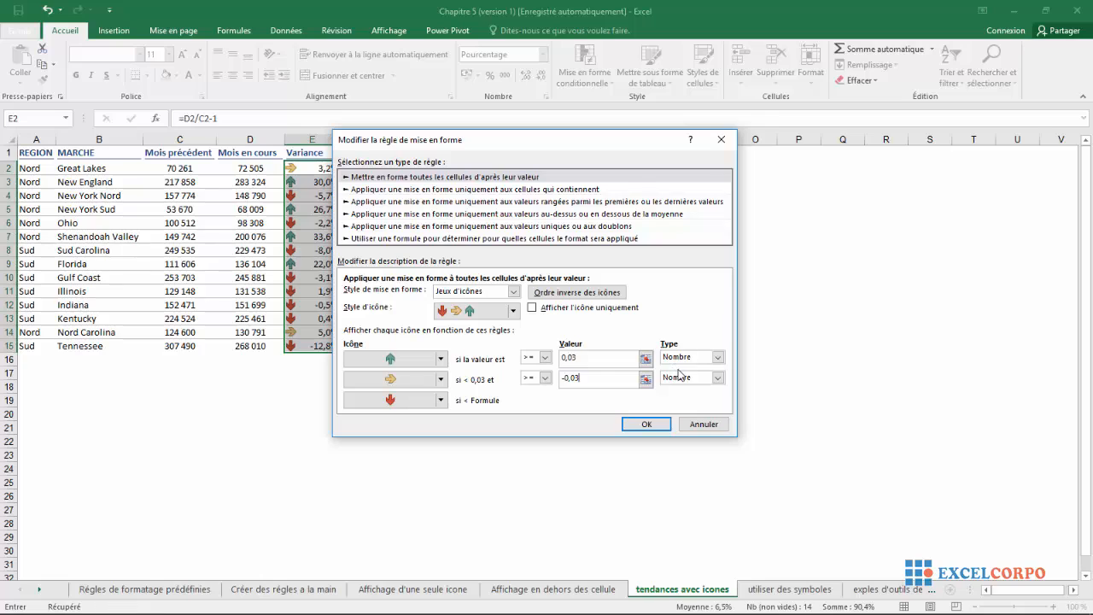
{"action": "left_click", "coordinate": [640, 430]}
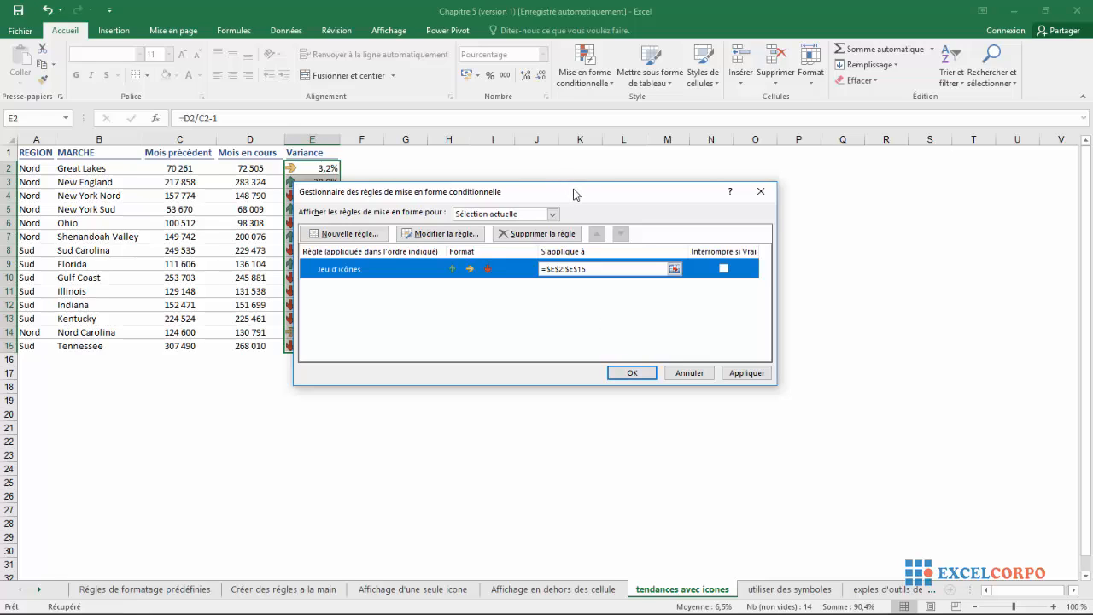
{"action": "left_click_drag", "start_coordinate": [574, 194], "coordinate": [667, 202]}
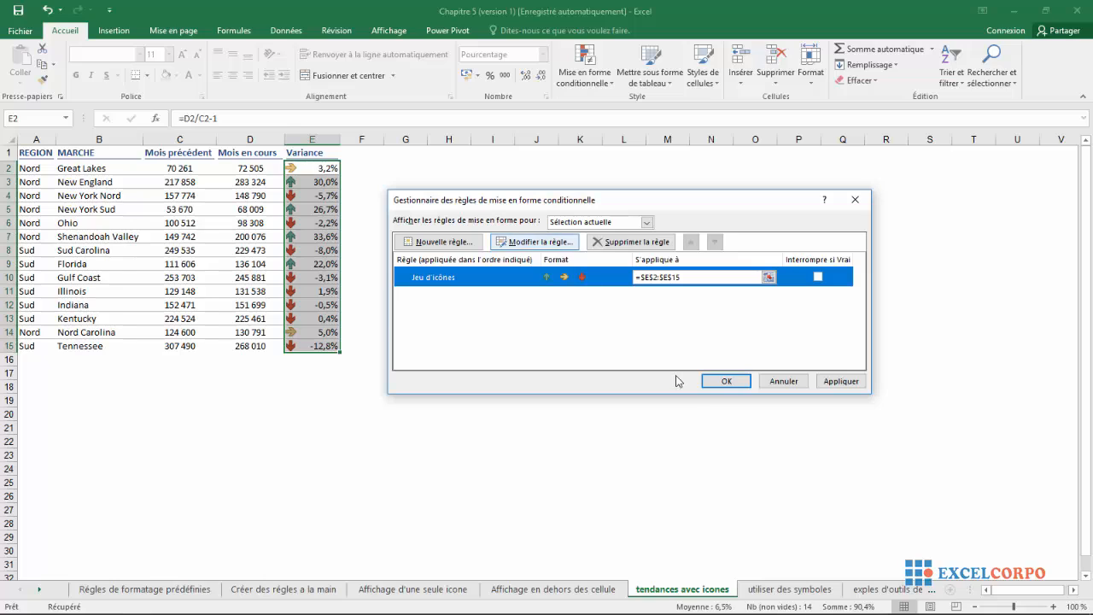
{"action": "left_click", "coordinate": [721, 382]}
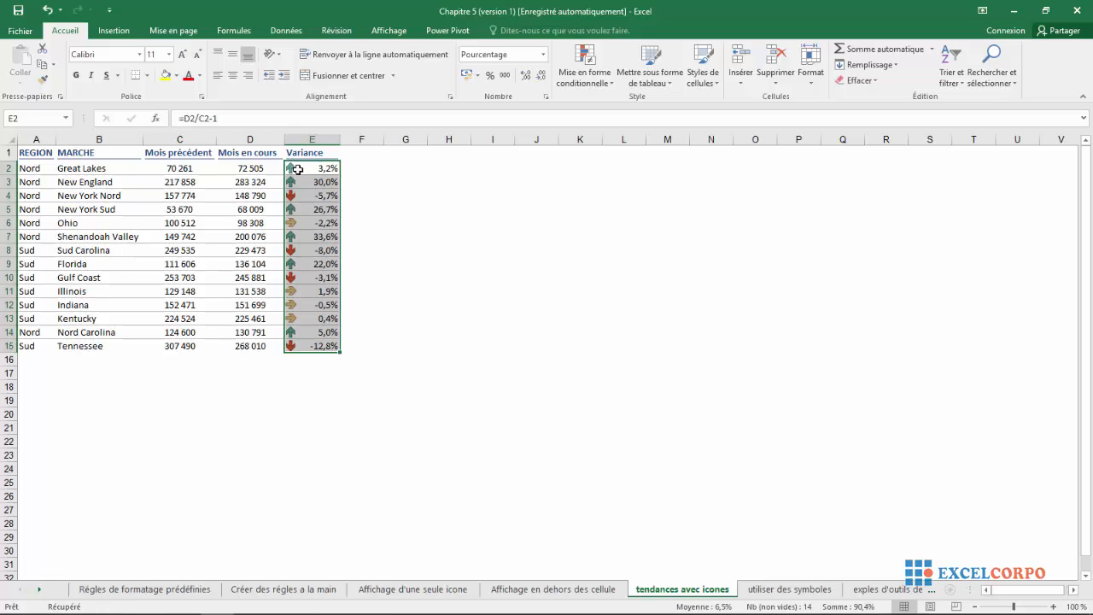
Deselect the Variance range by selecting the empty cell G10, and review the trend arrows
{"action": "key", "text": "Down"}
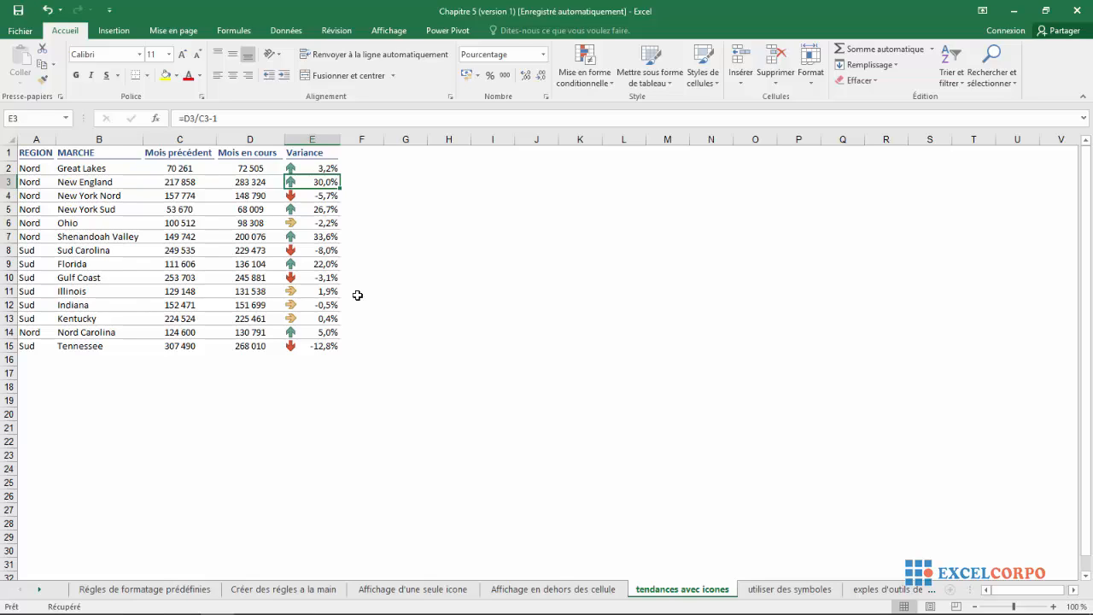
{"action": "left_click", "coordinate": [387, 283]}
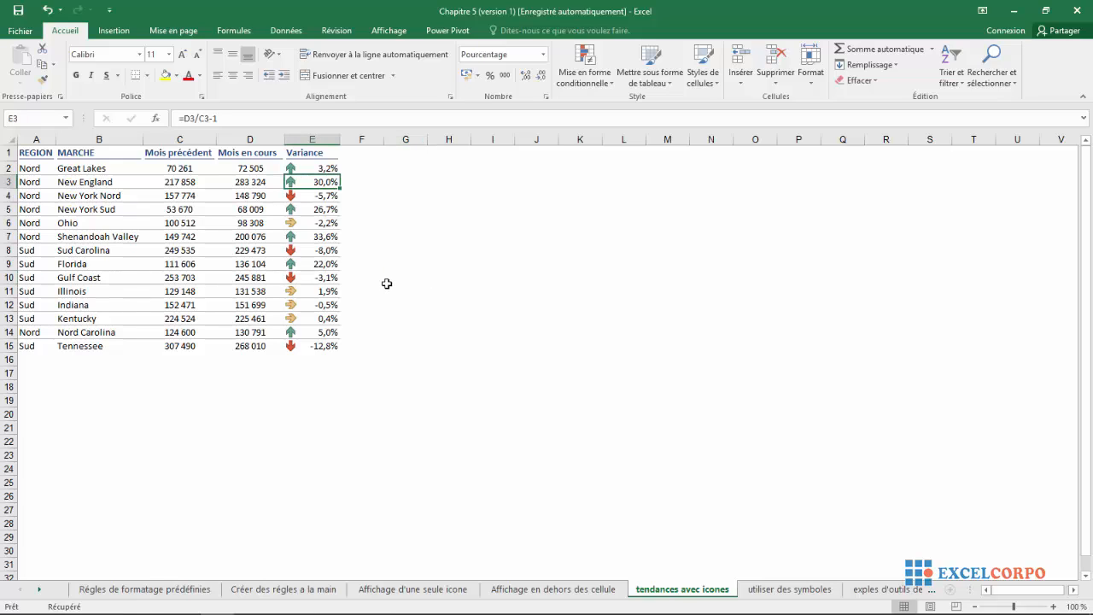
{"action": "left_click", "coordinate": [386, 282]}
{"action": "left_click", "coordinate": [386, 283]}
{"action": "left_click", "coordinate": [386, 283]}
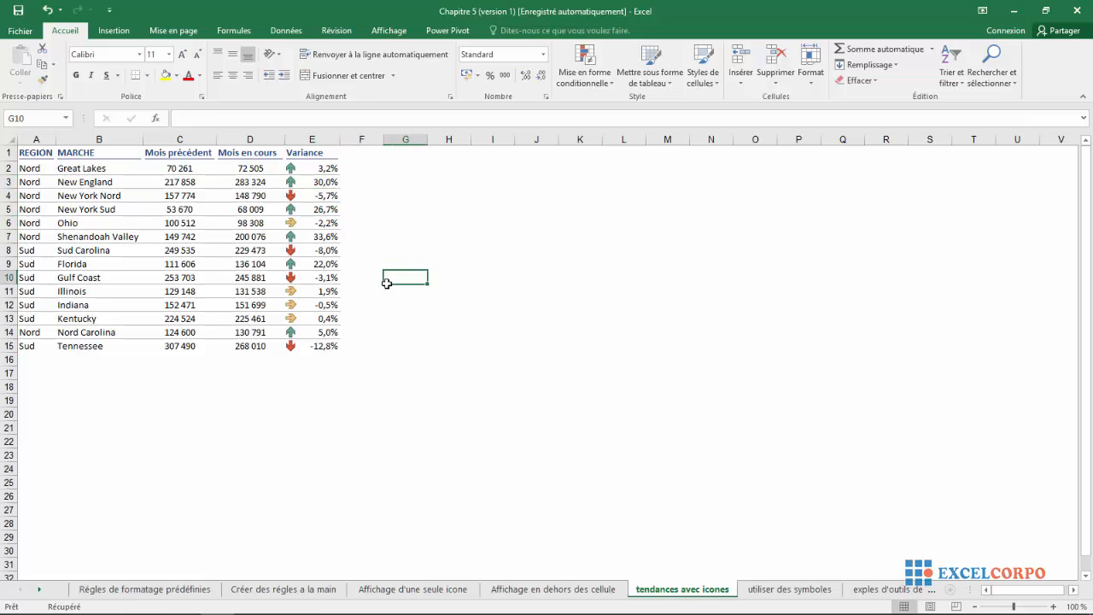